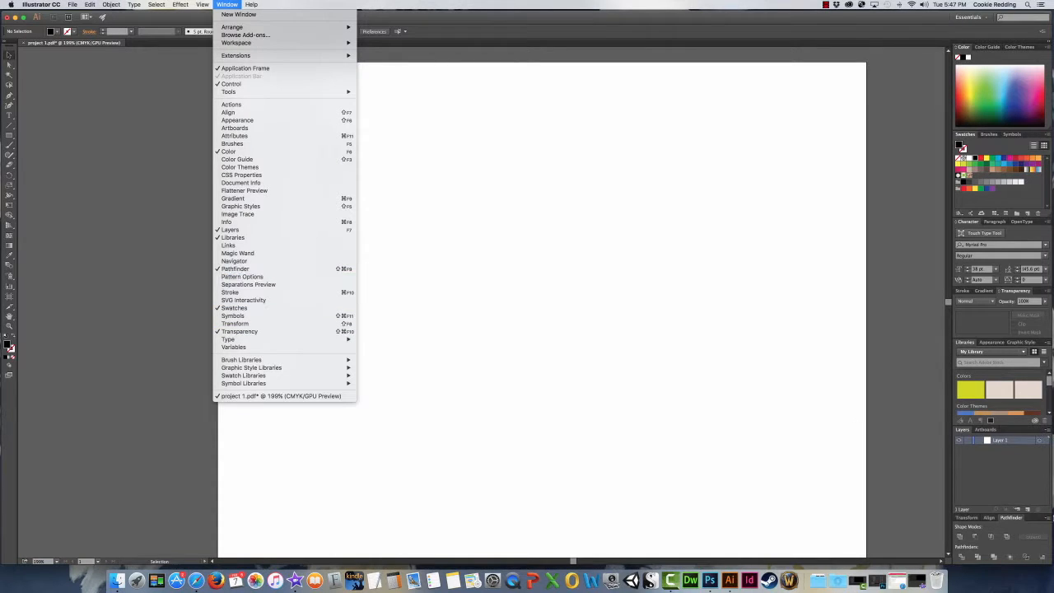
# Undock the Pathfinder panel and float it over the artboard's upper right area
pyautogui.click(791, 332)
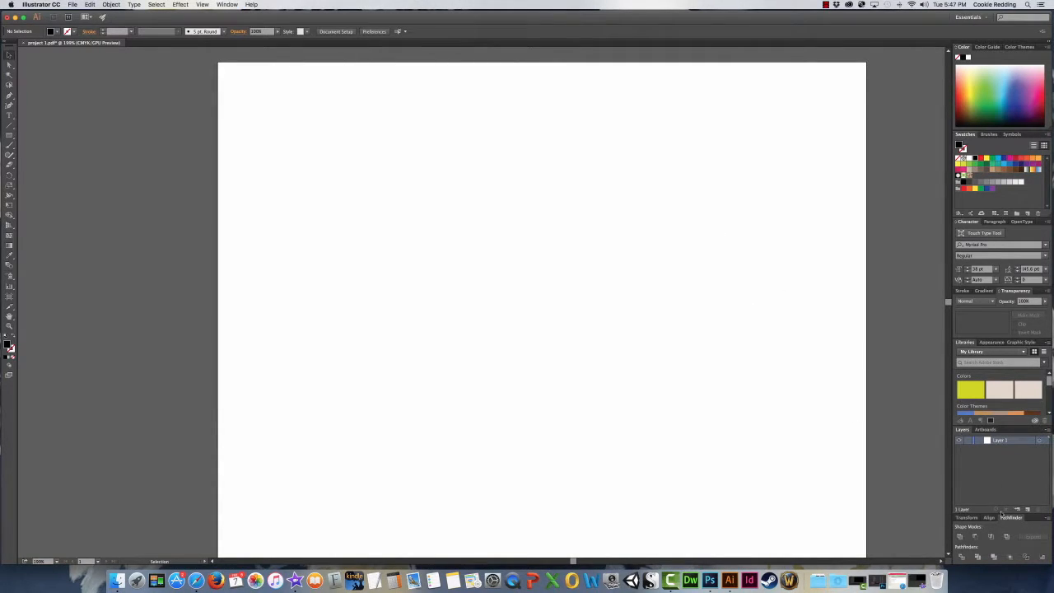
pyautogui.moveTo(1004, 519); pyautogui.dragTo(794, 158)
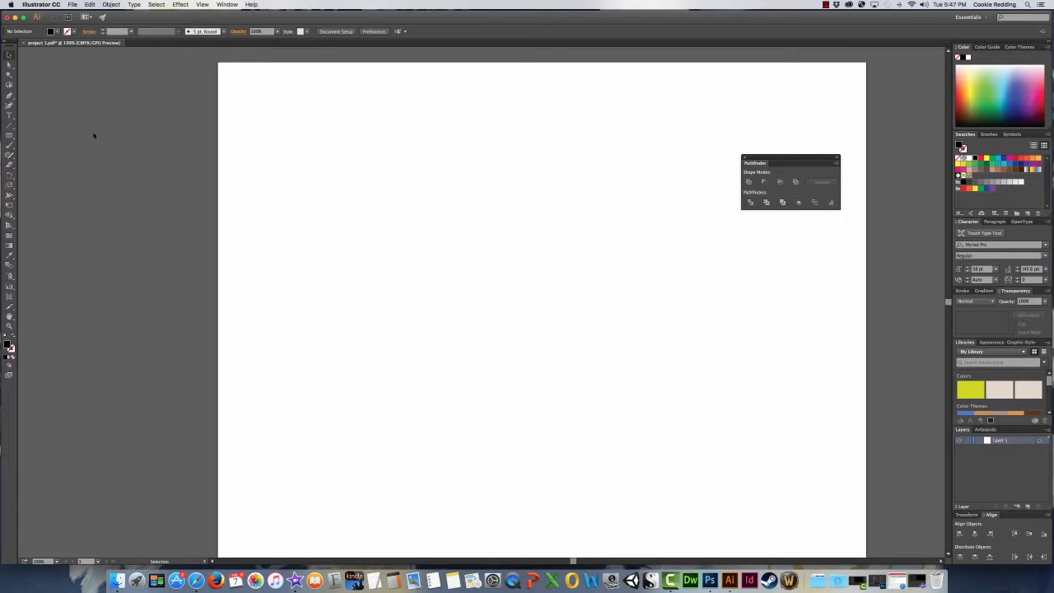
# Draw a black rectangle about 2.8 by 0.94 in and a circle about 0.94 in across overlapping its right end
pyautogui.click(9, 136)
pyautogui.moveTo(288, 125); pyautogui.dragTo(454, 181)
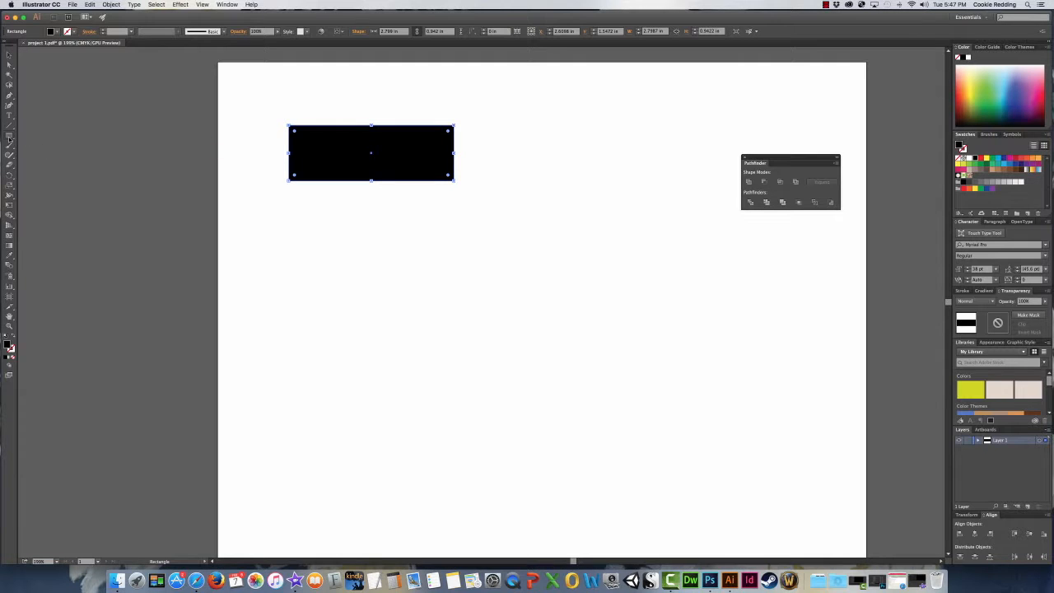
pyautogui.moveTo(9, 140); pyautogui.dragTo(41, 155)
pyautogui.moveTo(430, 125); pyautogui.dragTo(486, 180)
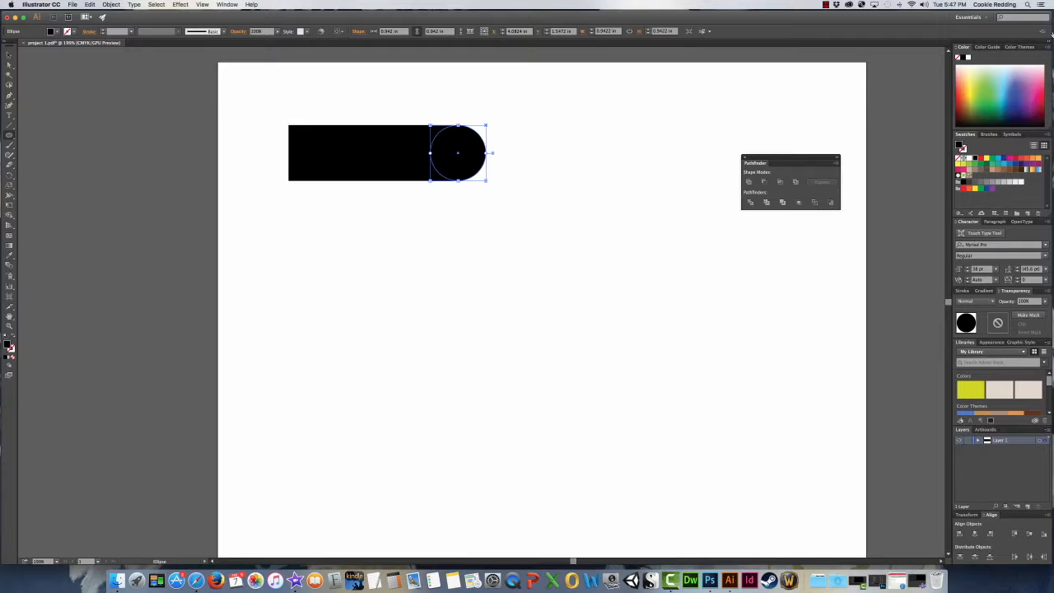
# Fill the rectangle with green and the overlapping circle with pink
pyautogui.click(1006, 67)
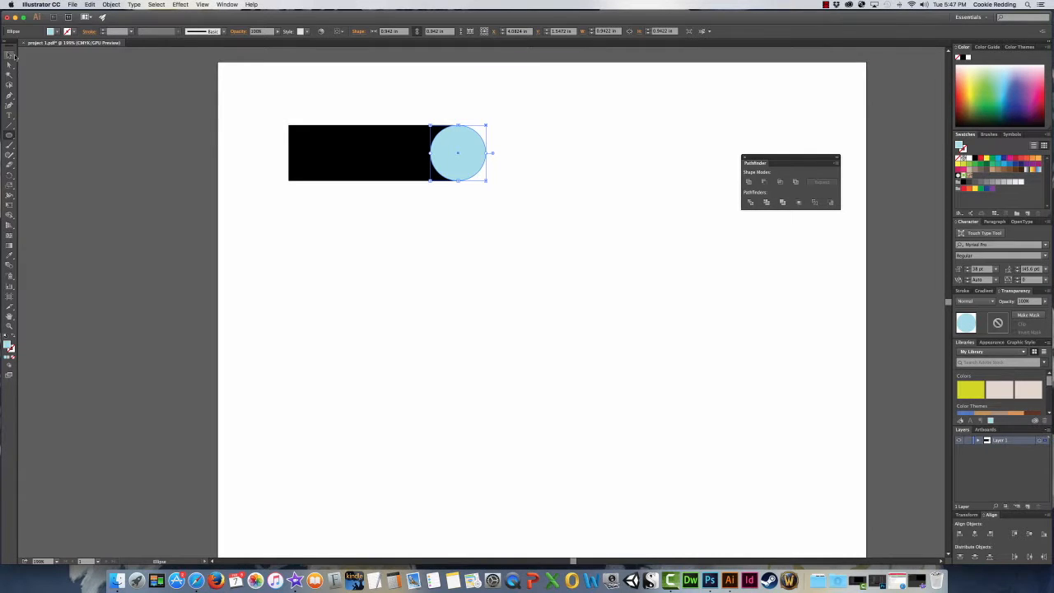
pyautogui.click(10, 55)
pyautogui.click(370, 154)
pyautogui.click(990, 105)
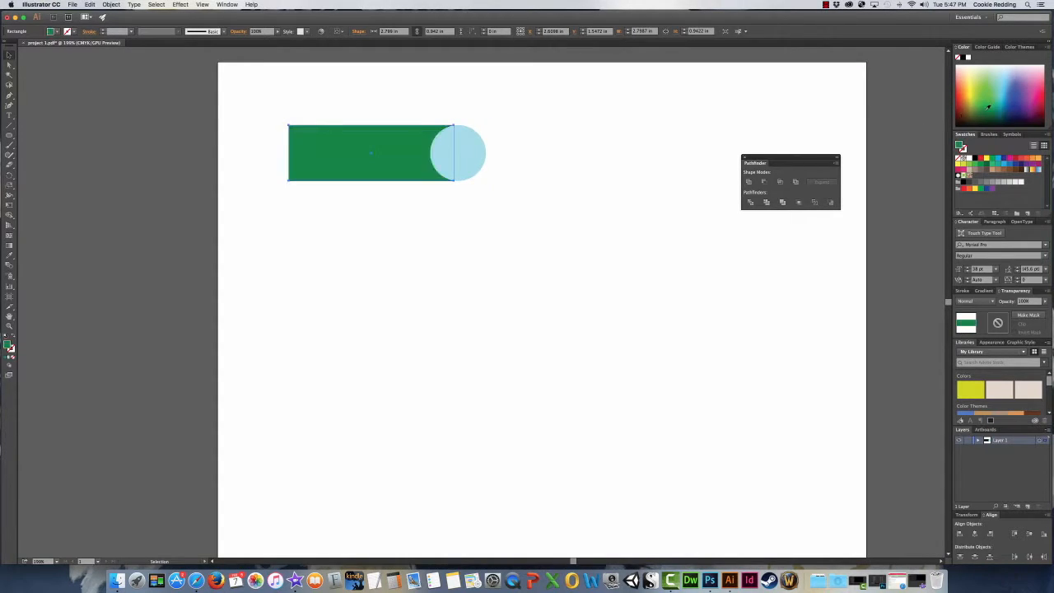
pyautogui.keyDown('shift'); pyautogui.click(473, 155); pyautogui.keyUp('shift')
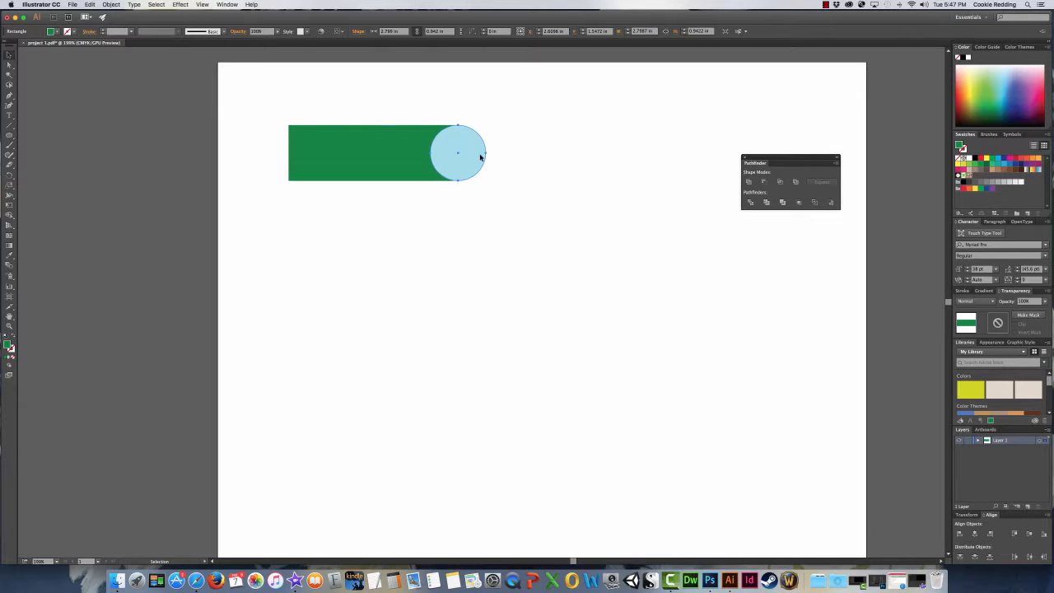
pyautogui.click(481, 158)
pyautogui.click(963, 88)
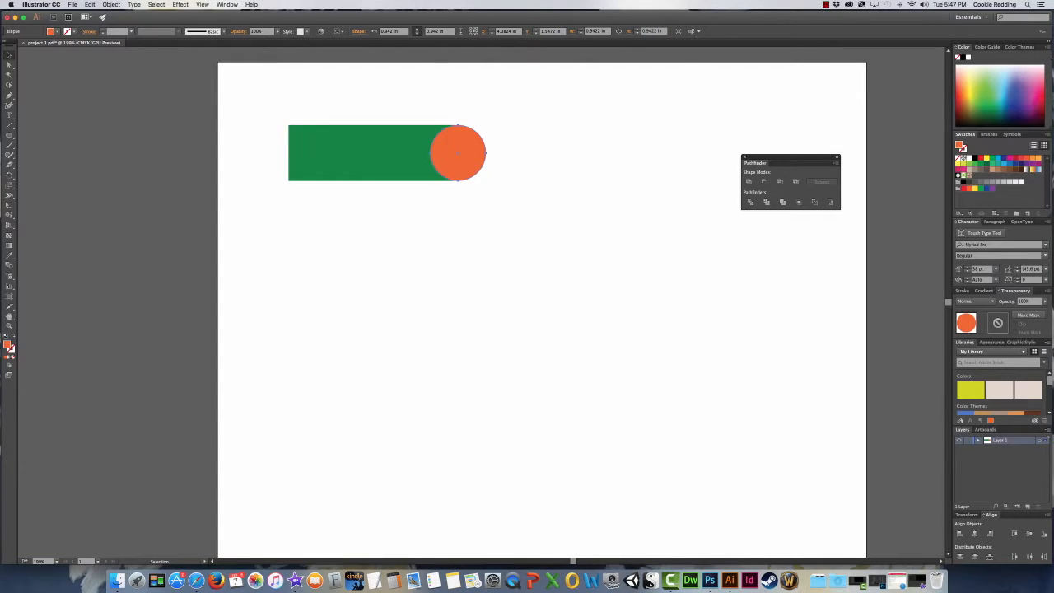
pyautogui.click(1033, 74)
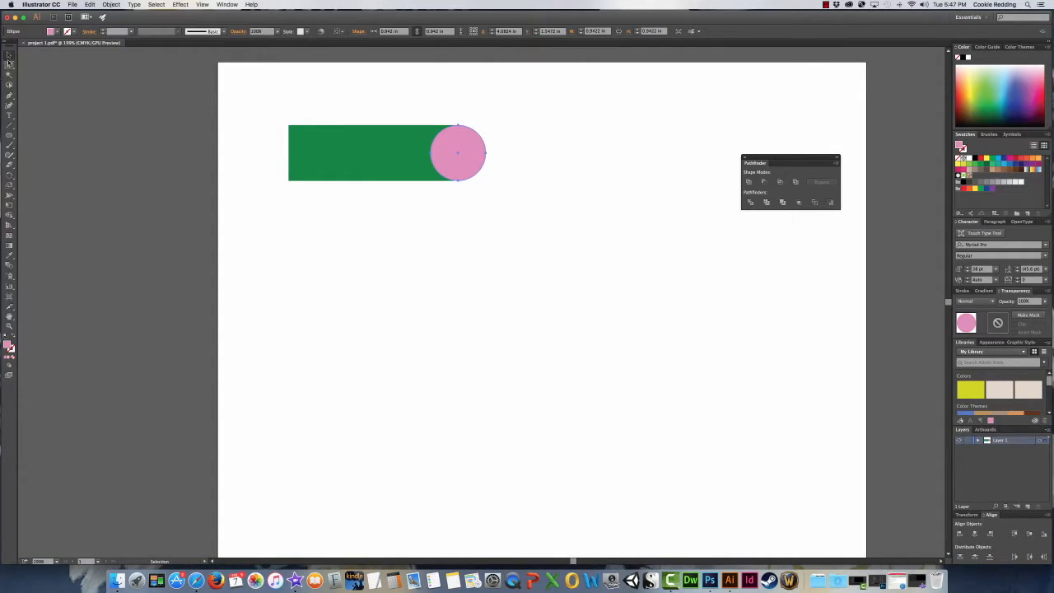
# Move the rectangle and circle together closer to the artboard's upper left corner
pyautogui.click(375, 216)
pyautogui.moveTo(504, 196); pyautogui.dragTo(234, 88)
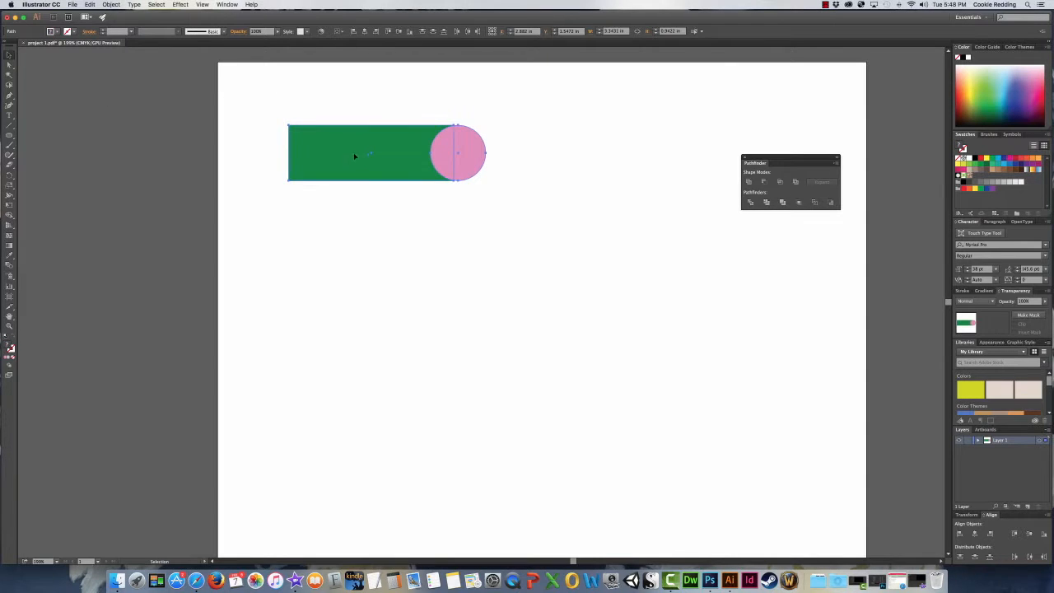
pyautogui.moveTo(371, 164); pyautogui.dragTo(343, 127)
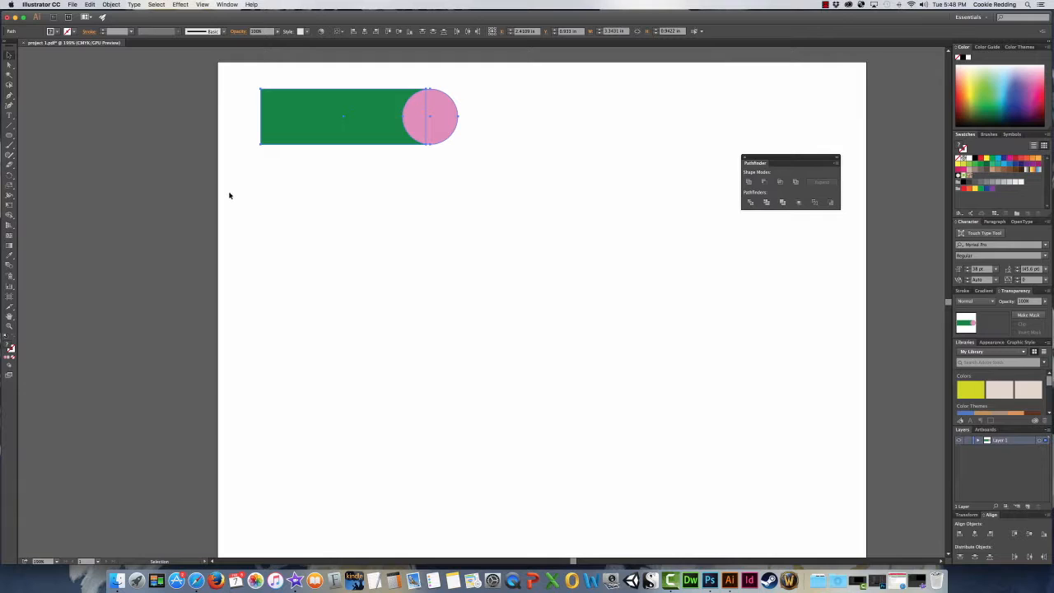
# Shift the circle slightly left over the right end of the rectangle
pyautogui.click(463, 161)
pyautogui.moveTo(442, 134); pyautogui.dragTo(435, 135)
pyautogui.click(480, 164)
pyautogui.moveTo(480, 163); pyautogui.dragTo(375, 150)
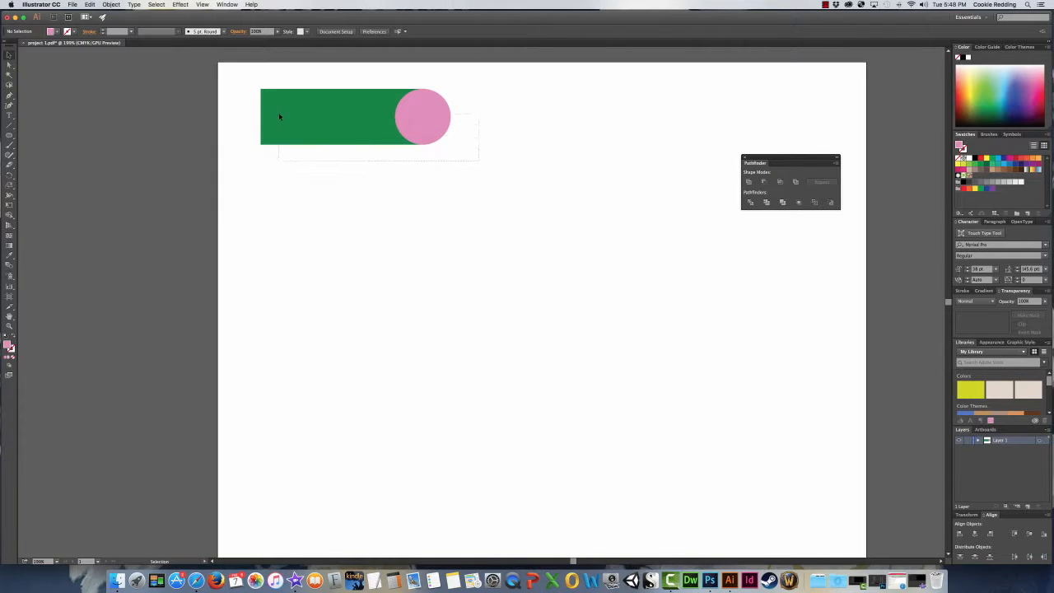
pyautogui.moveTo(393, 64); pyautogui.dragTo(250, 84)
pyautogui.scroll(3, 272, 89)
pyautogui.moveTo(550, 165); pyautogui.dragTo(482, 210)
# Change the circle's fill to light blue
pyautogui.click(323, 129)
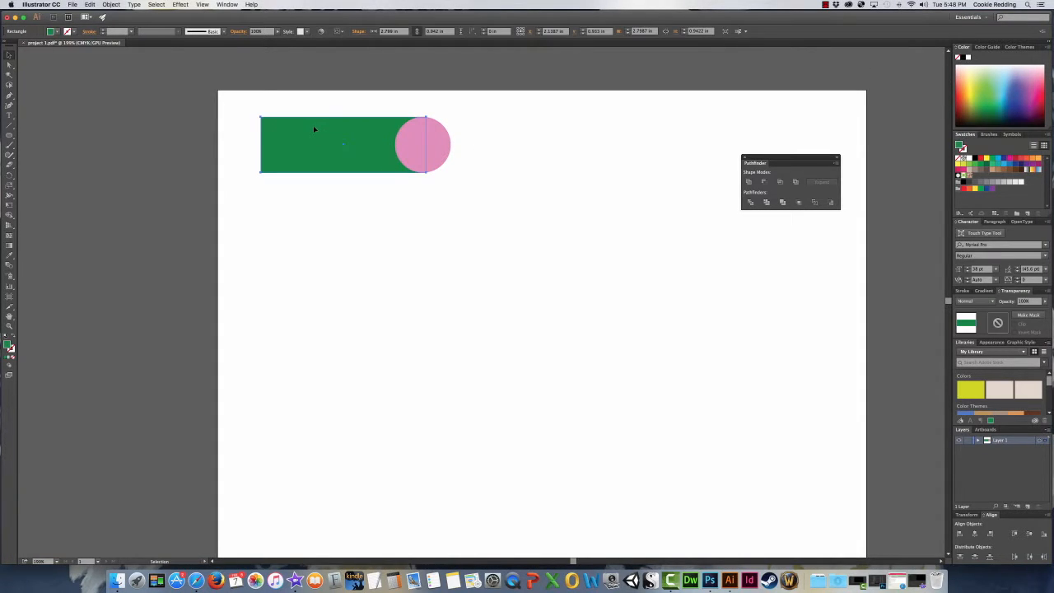
pyautogui.click(438, 179)
pyautogui.click(431, 152)
pyautogui.click(1006, 85)
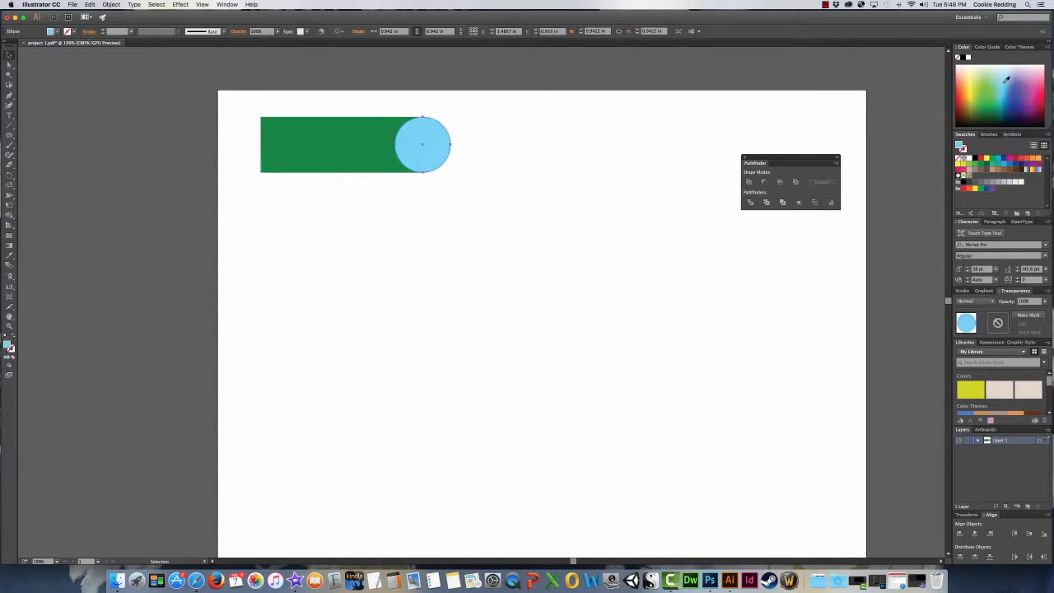
# Shift the circle slightly right so its centre lines up with the rectangle's right edge
pyautogui.click(565, 177)
pyautogui.click(430, 142)
pyautogui.press('Right')
pyautogui.press('Right')
pyautogui.click(481, 192)
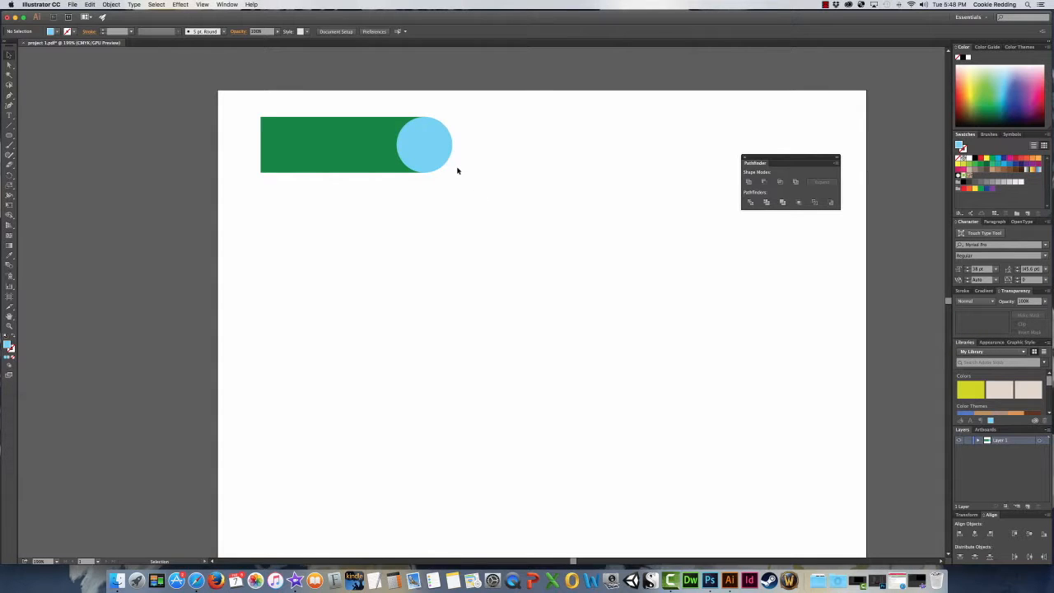
pyautogui.moveTo(436, 153); pyautogui.dragTo(441, 156)
pyautogui.click(474, 189)
# Copy the rectangle and circle onto the pasteboard left of the artboard and fill both copied shapes with the same green
pyautogui.moveTo(481, 193); pyautogui.dragTo(238, 104)
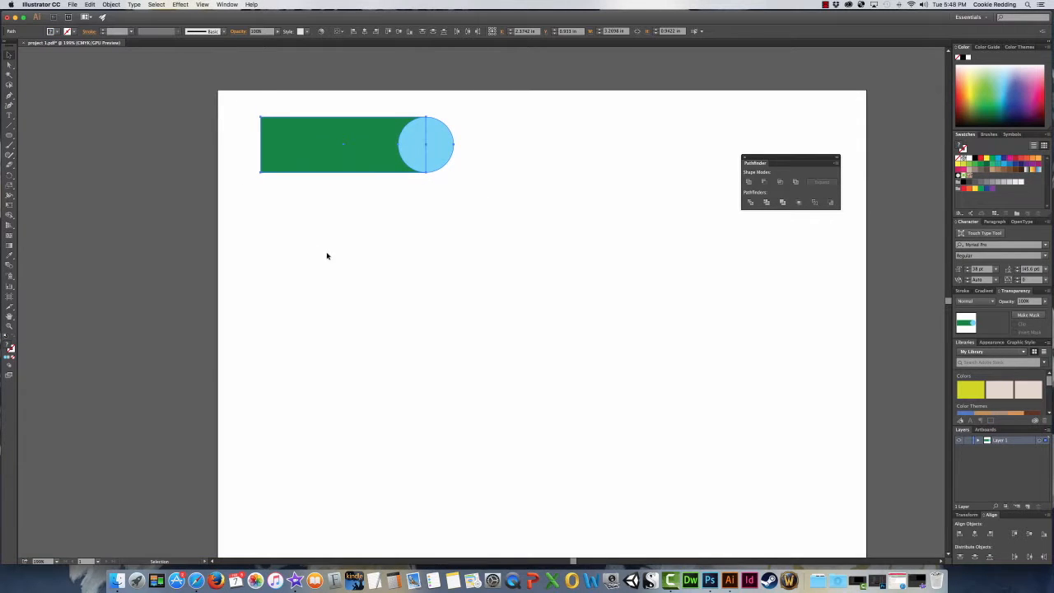
pyautogui.hscroll(-5, 371, 254)
pyautogui.moveTo(471, 142); pyautogui.dragTo(193, 137)
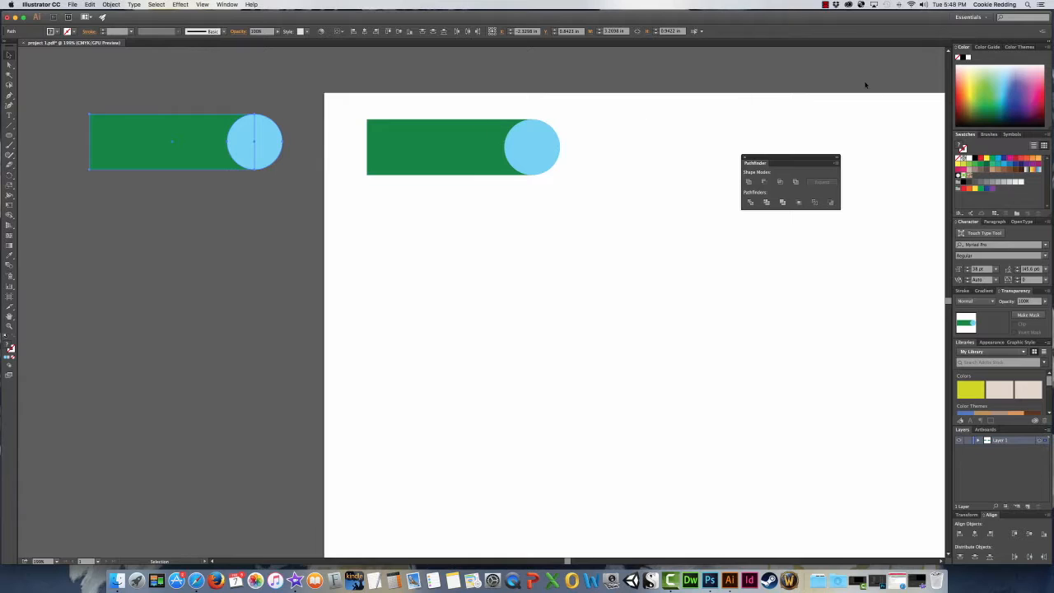
pyautogui.click(993, 161)
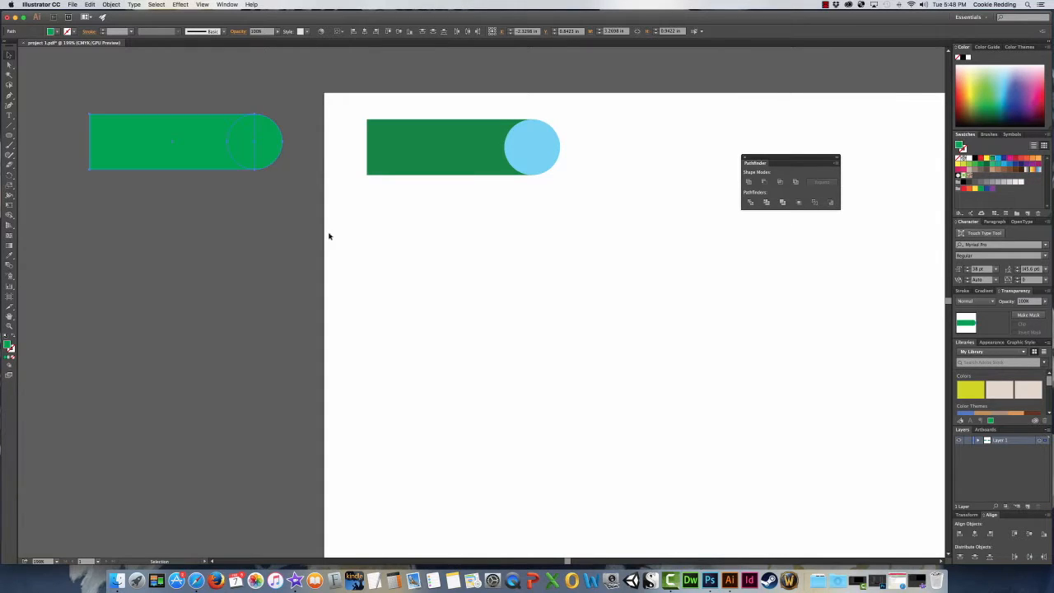
pyautogui.click(307, 258)
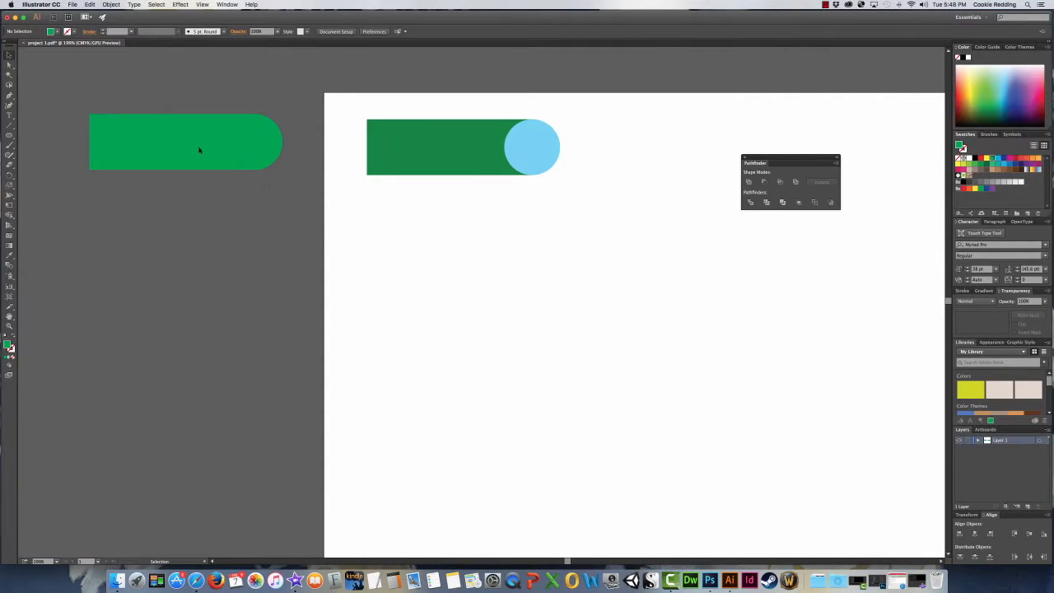
# Group the copied rectangle and circle on the pasteboard and move the group slightly up and left
pyautogui.click(137, 138)
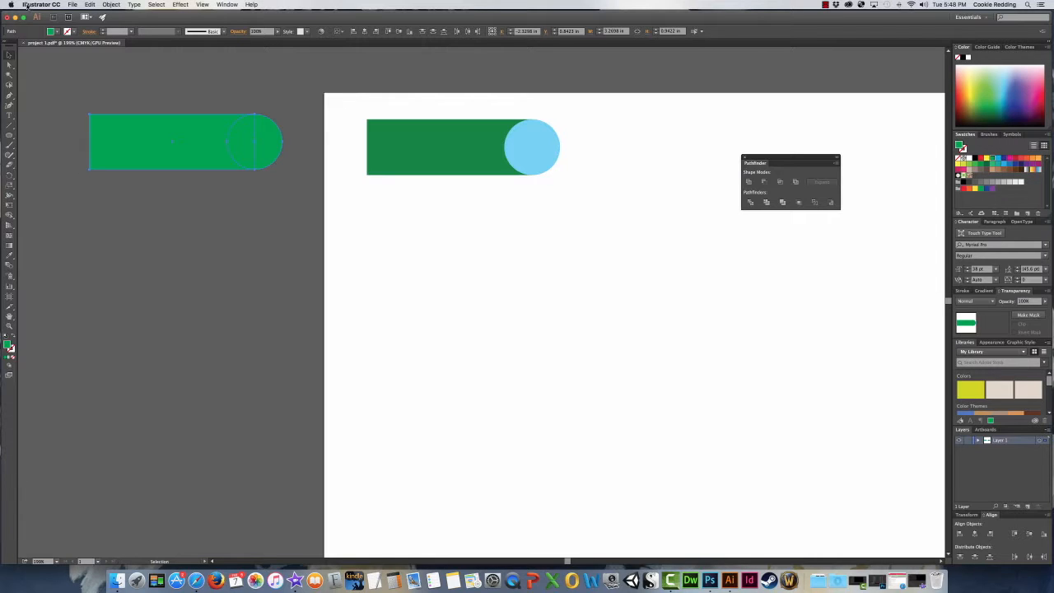
pyautogui.click(112, 5)
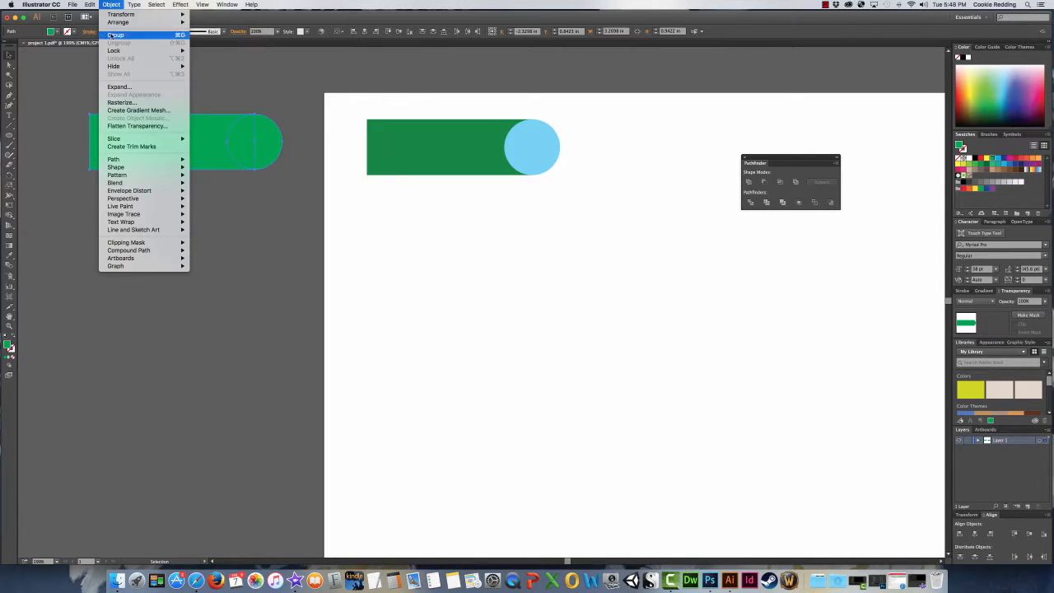
pyautogui.click(116, 36)
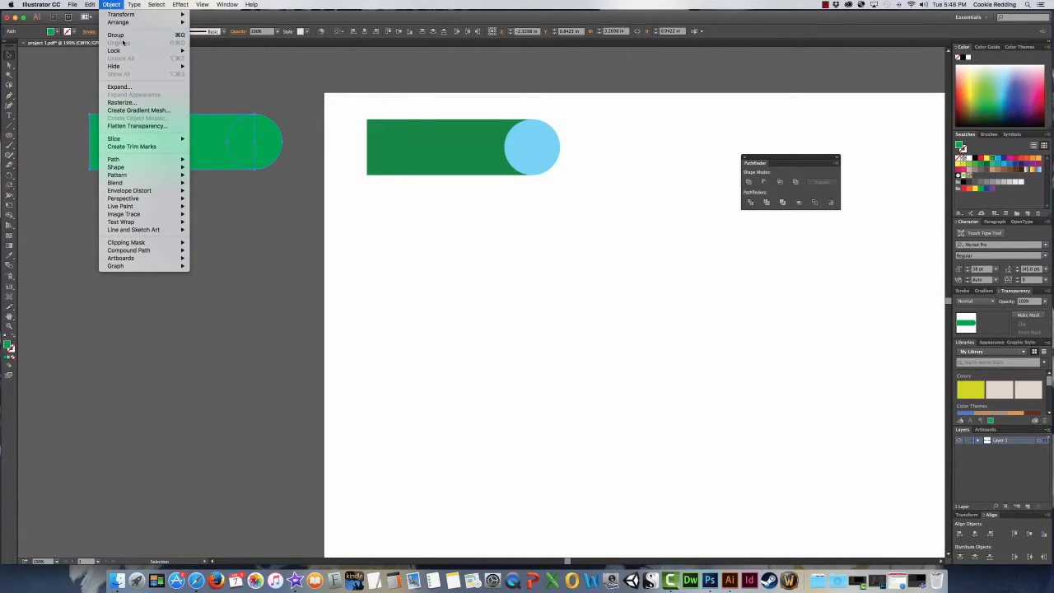
pyautogui.moveTo(221, 141)
pyautogui.mouseDown()
pyautogui.moveTo(253, 183)
pyautogui.moveTo(209, 145)
pyautogui.mouseUp()
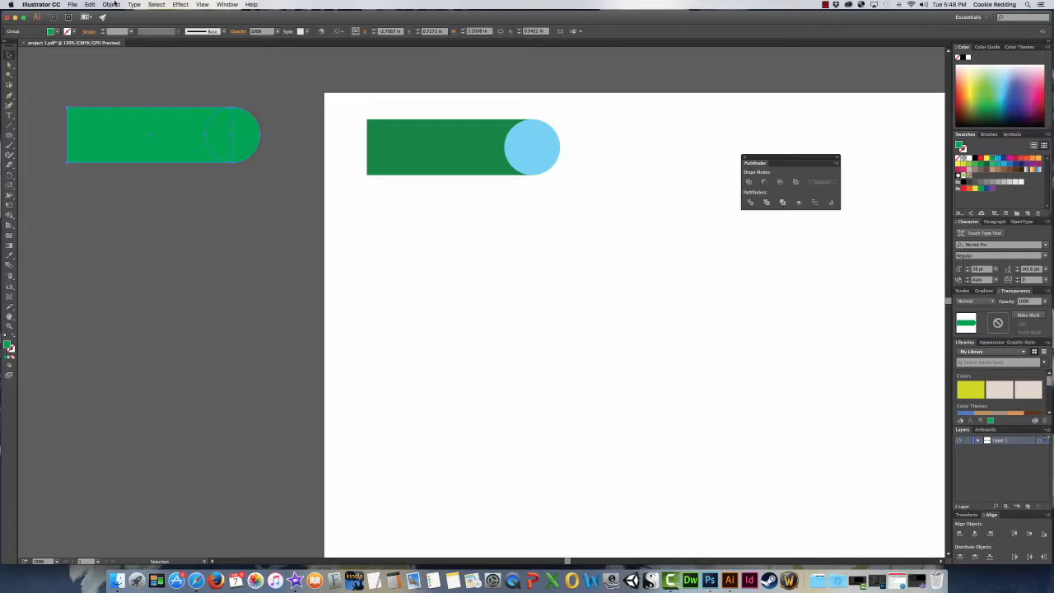
# Ungroup the pasteboard shapes, pull the circle away from the rectangle, and undo that move
pyautogui.click(113, 4)
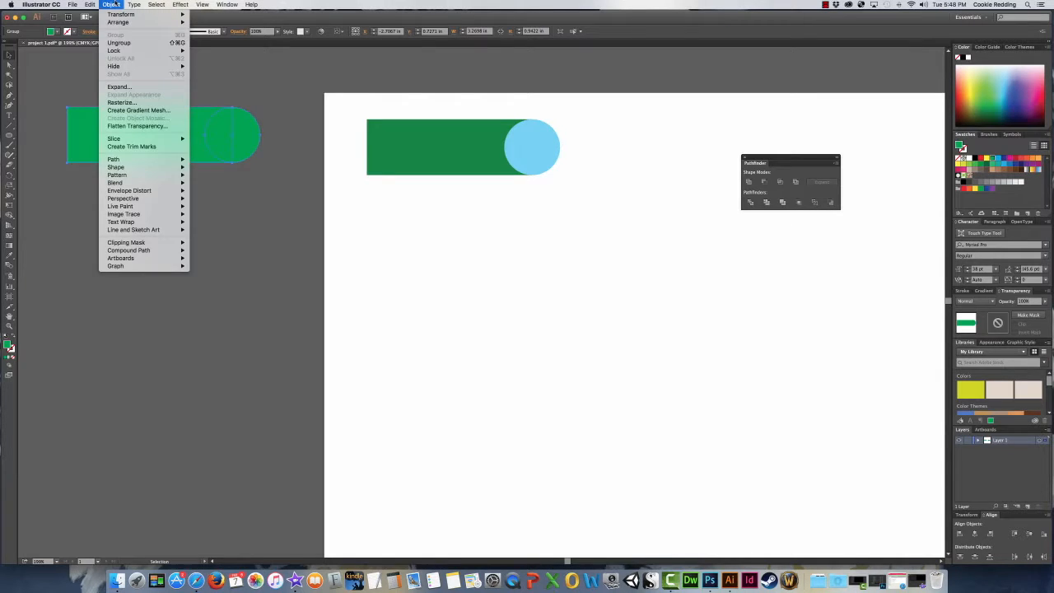
pyautogui.click(116, 43)
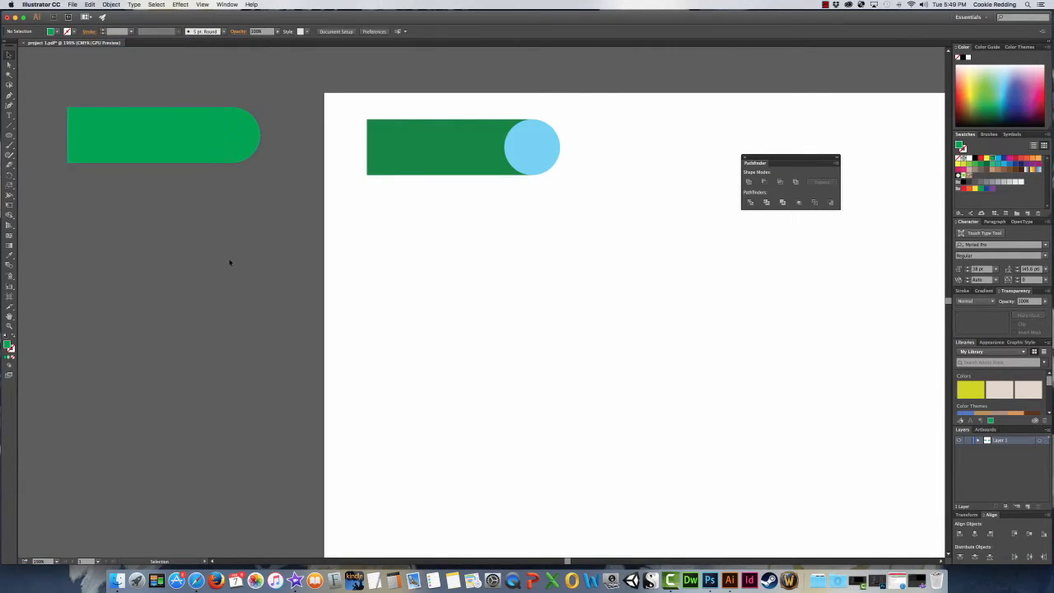
pyautogui.moveTo(239, 157); pyautogui.dragTo(299, 226)
pyautogui.press('super+z')
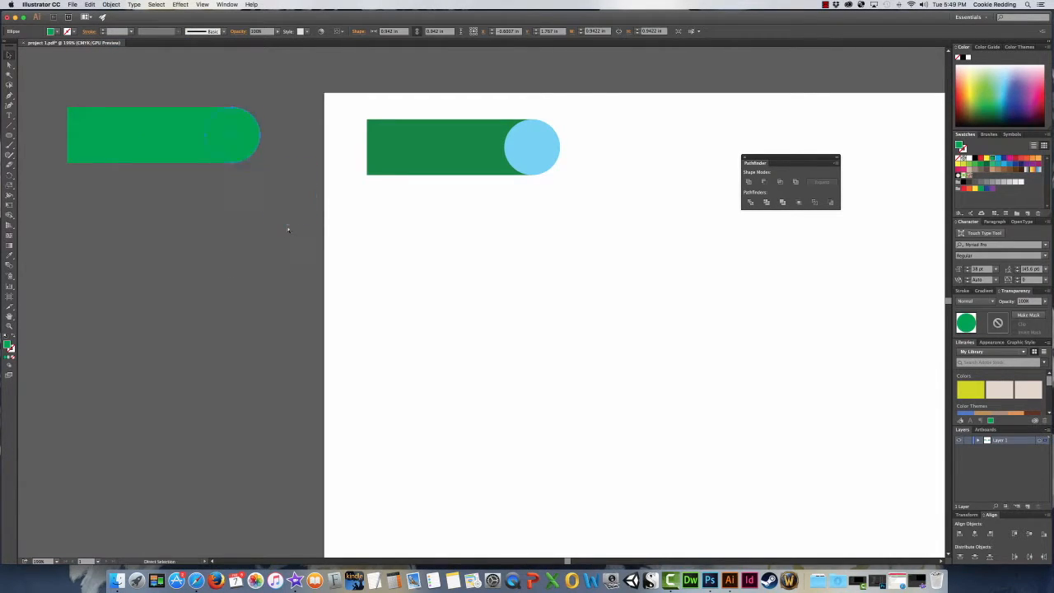
# Duplicate the artboard's rectangle and circle pair downward to make a column of four pairs
pyautogui.moveTo(582, 210); pyautogui.dragTo(369, 105)
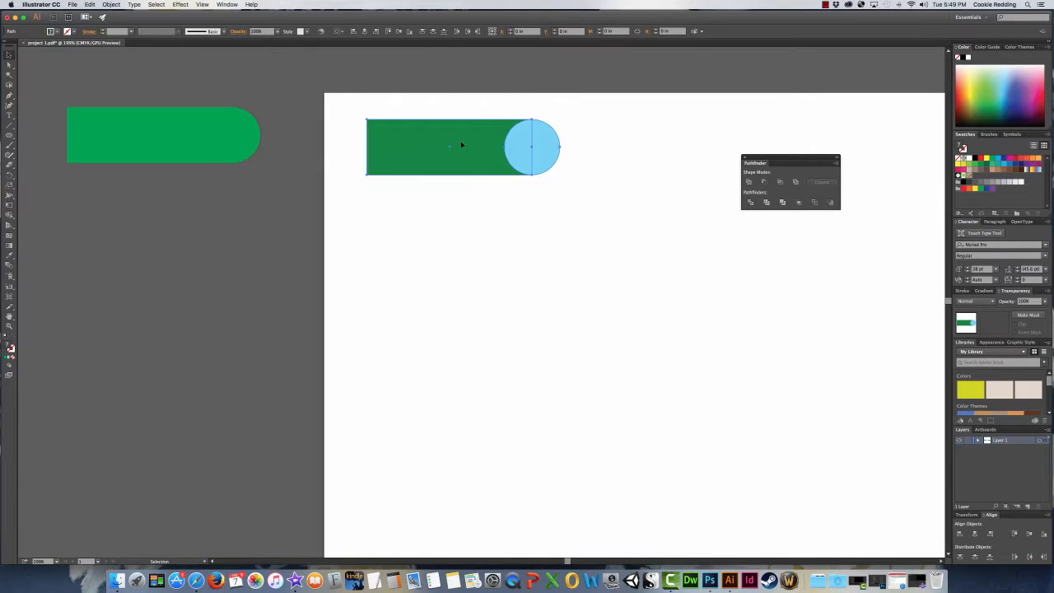
pyautogui.moveTo(462, 146); pyautogui.dragTo(467, 282)
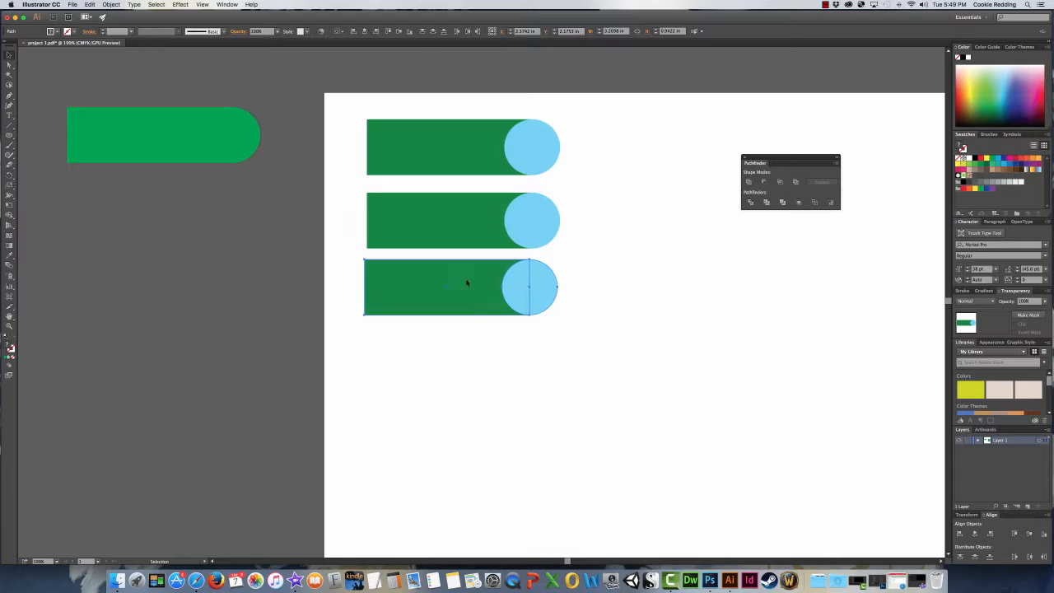
pyautogui.press('super+z')
pyautogui.moveTo(438, 207); pyautogui.dragTo(438, 346)
# Duplicate the column of four pairs twice to the right, and reposition the Pathfinder panel above the third column
pyautogui.moveTo(813, 156); pyautogui.dragTo(866, 93)
pyautogui.moveTo(777, 261); pyautogui.dragTo(584, 268)
pyautogui.press('super+a')
pyautogui.moveTo(224, 138); pyautogui.dragTo(730, 217)
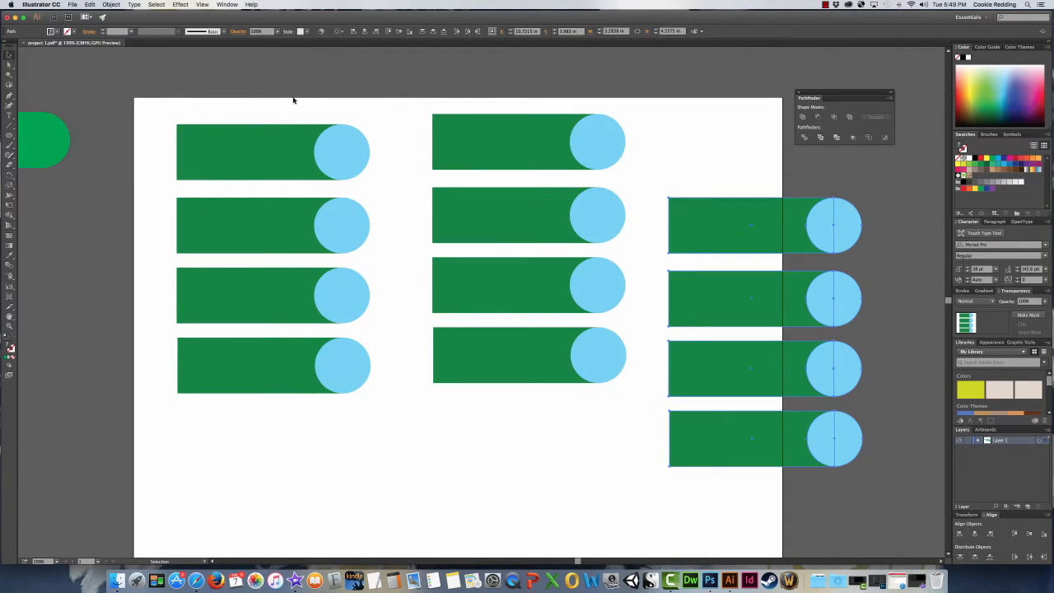
pyautogui.moveTo(839, 91); pyautogui.dragTo(707, 115)
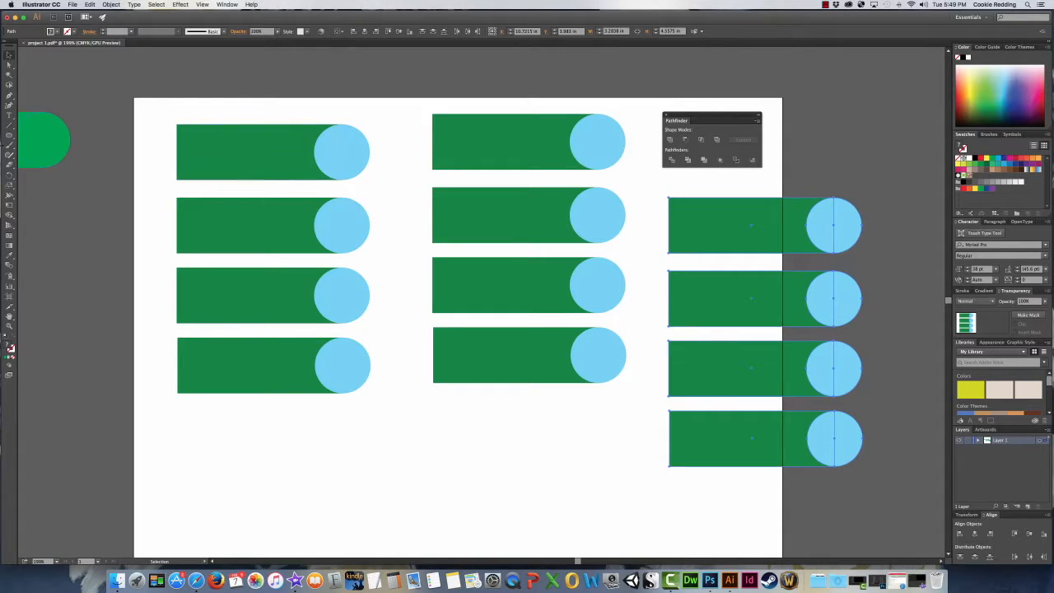
# Unite the first column's top rectangle and circle into one shape and fill it with pink
pyautogui.click(360, 161)
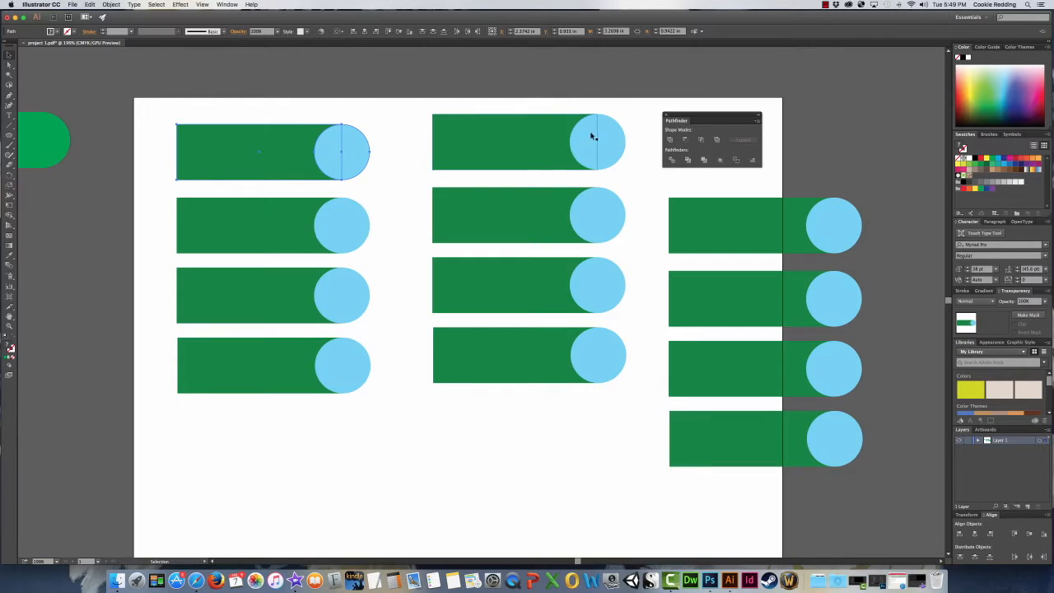
pyautogui.click(669, 140)
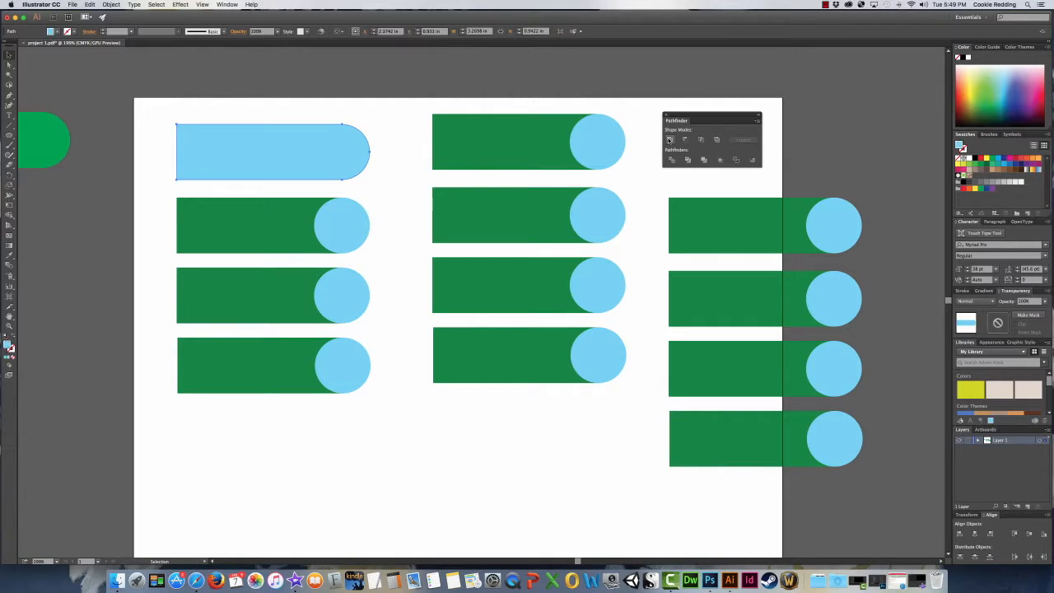
pyautogui.moveTo(1012, 76); pyautogui.dragTo(1037, 81)
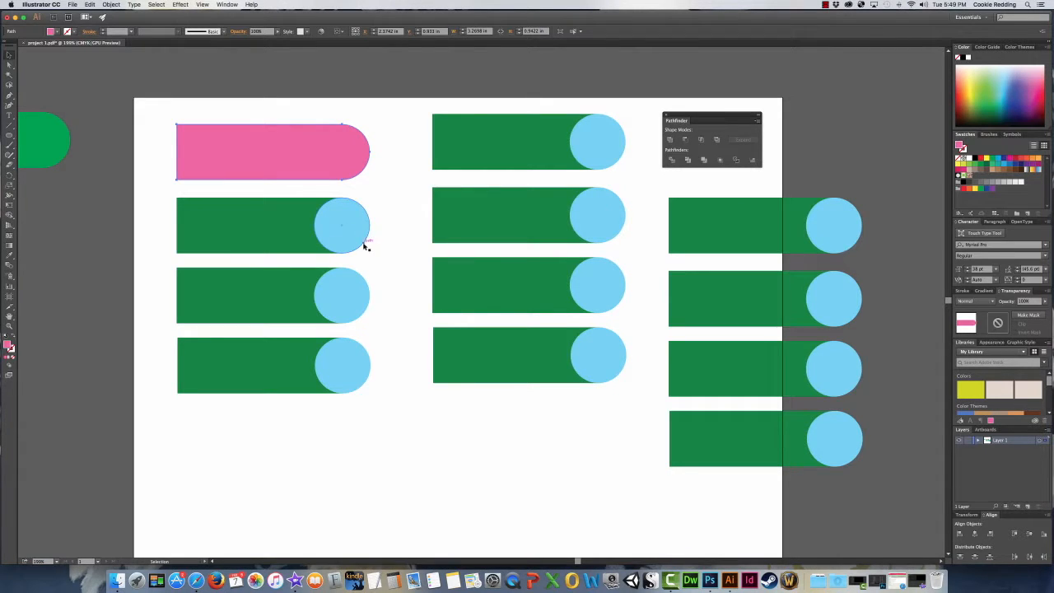
# Subtract the circle from the rectangle in the first column's second pair using Minus Front
pyautogui.moveTo(176, 221); pyautogui.dragTo(155, 221)
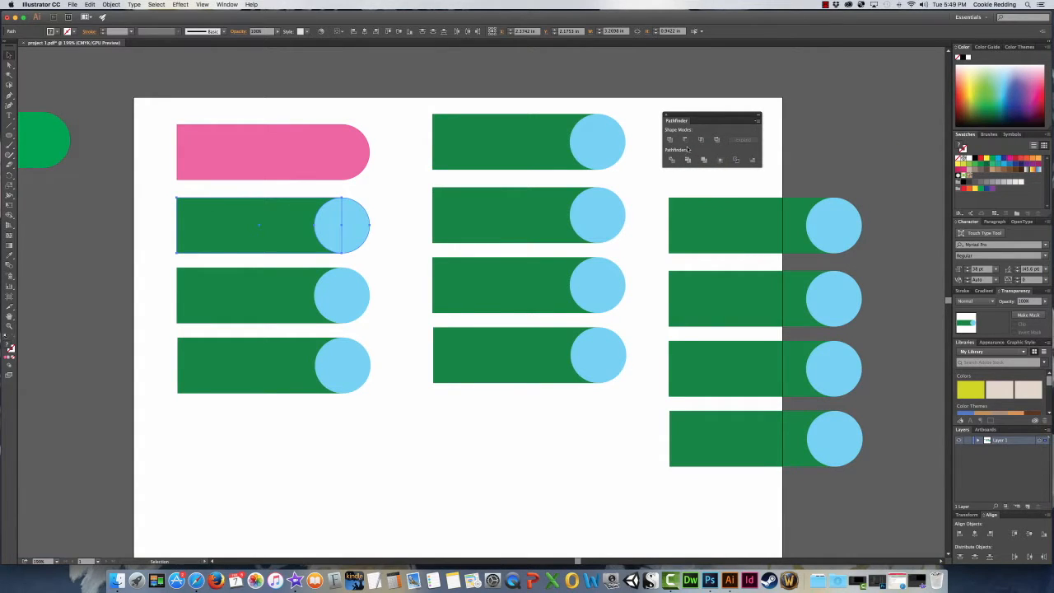
pyautogui.click(686, 141)
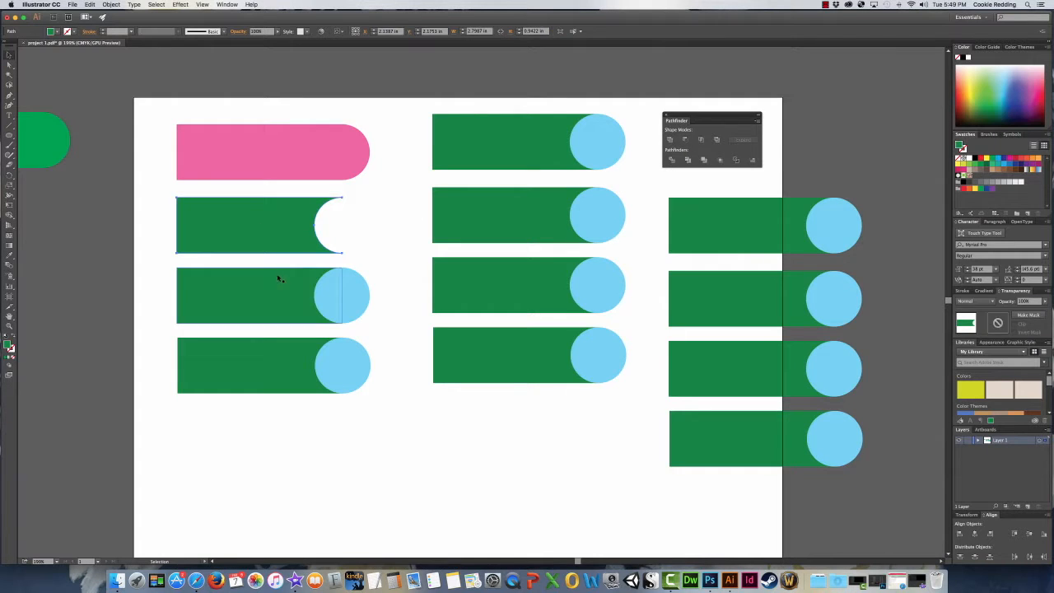
# Reduce the first column's third rectangle and circle pair to their overlapping area using Intersect
pyautogui.click(402, 278)
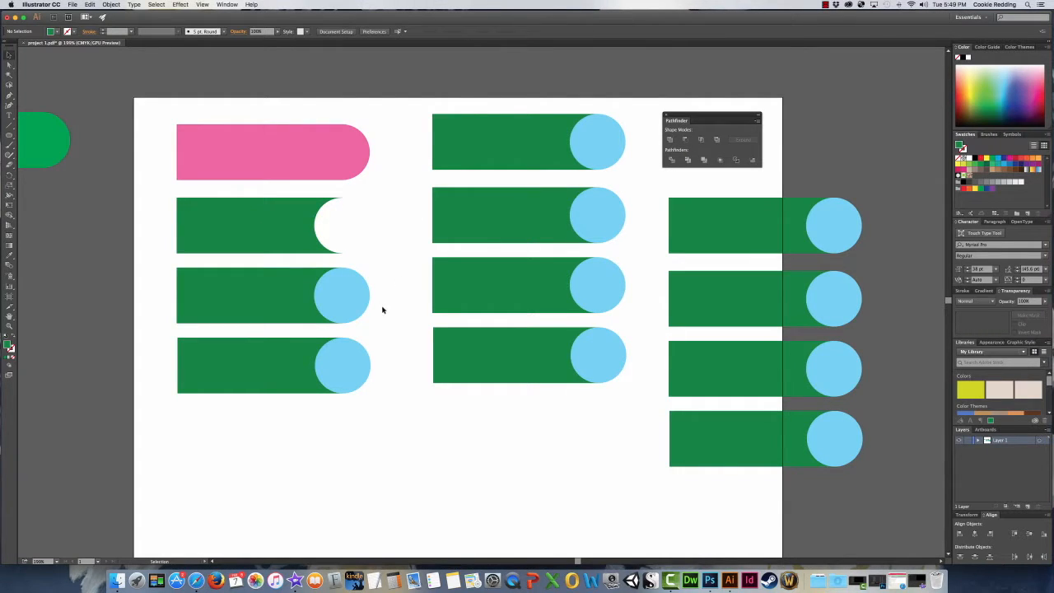
pyautogui.moveTo(377, 306); pyautogui.dragTo(317, 263)
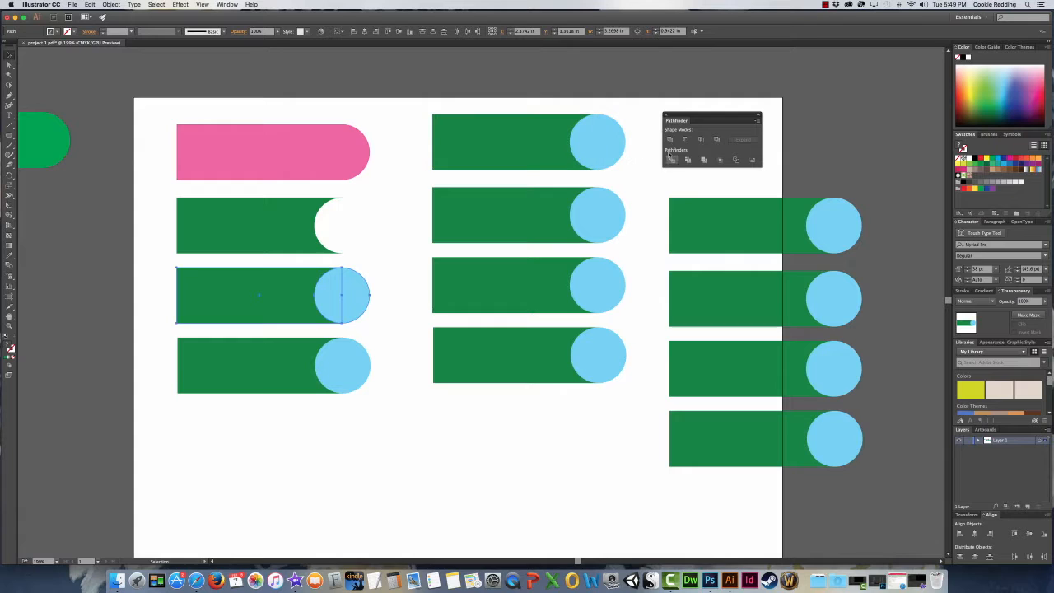
pyautogui.click(705, 141)
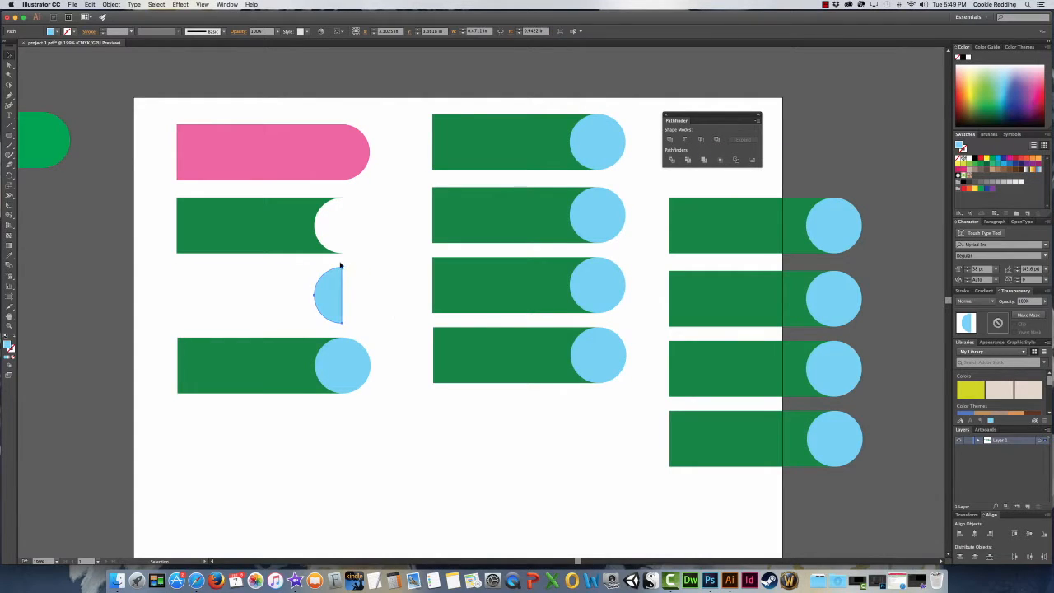
# Cut the overlapping area out of the first column's fourth rectangle and circle pair using Exclude
pyautogui.click(331, 362)
pyautogui.keyDown('shift'); pyautogui.click(304, 348); pyautogui.keyUp('shift')
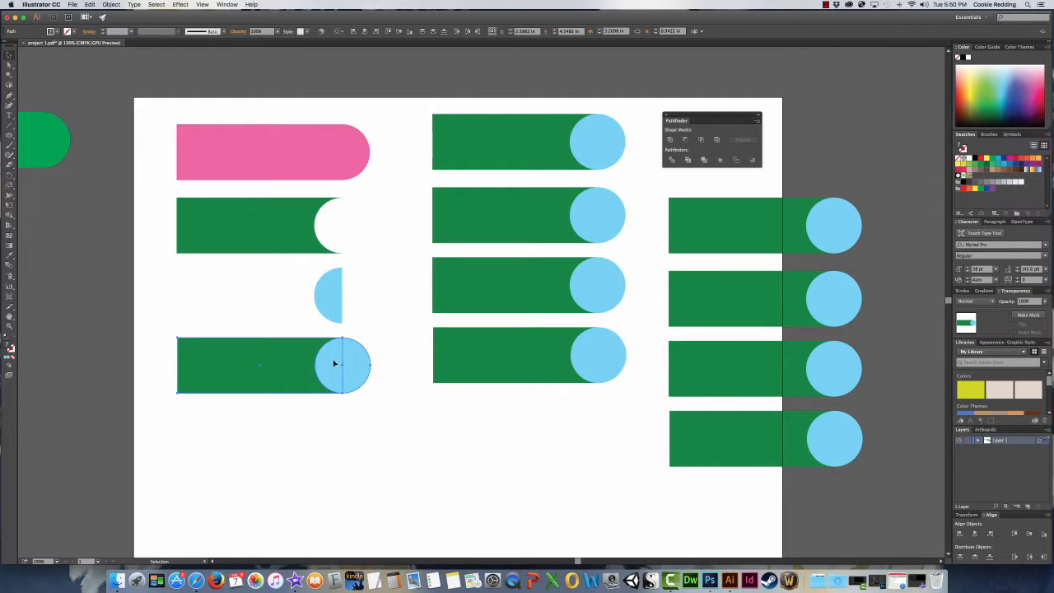
pyautogui.click(717, 142)
pyautogui.click(377, 321)
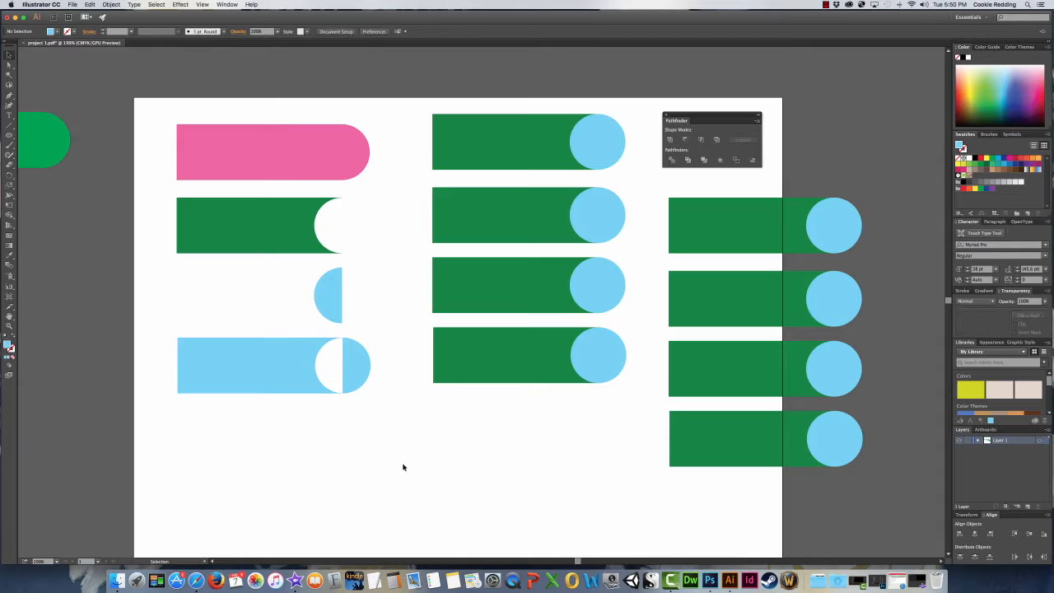
# Split the second column's top rectangle and circle pair into separate pieces using Divide
pyautogui.click(609, 143)
pyautogui.click(673, 162)
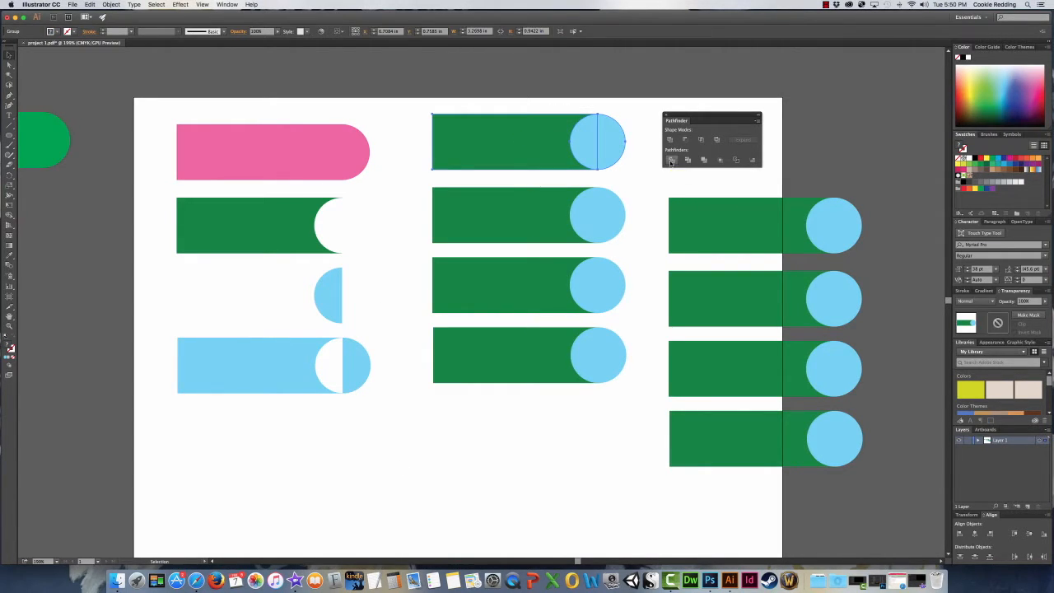
pyautogui.click(181, 64)
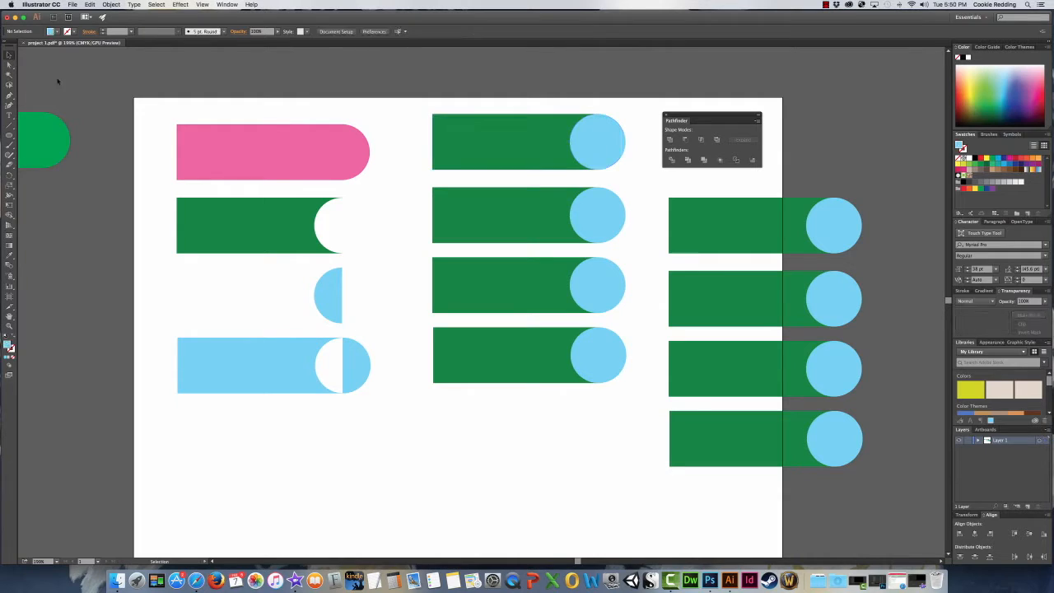
# Pull the divided pair's green rectangle piece and outer half-circle away from the inner half-circle
pyautogui.click(9, 65)
pyautogui.moveTo(492, 135); pyautogui.dragTo(474, 134)
pyautogui.moveTo(614, 135); pyautogui.dragTo(619, 135)
pyautogui.press('super+shift+a')
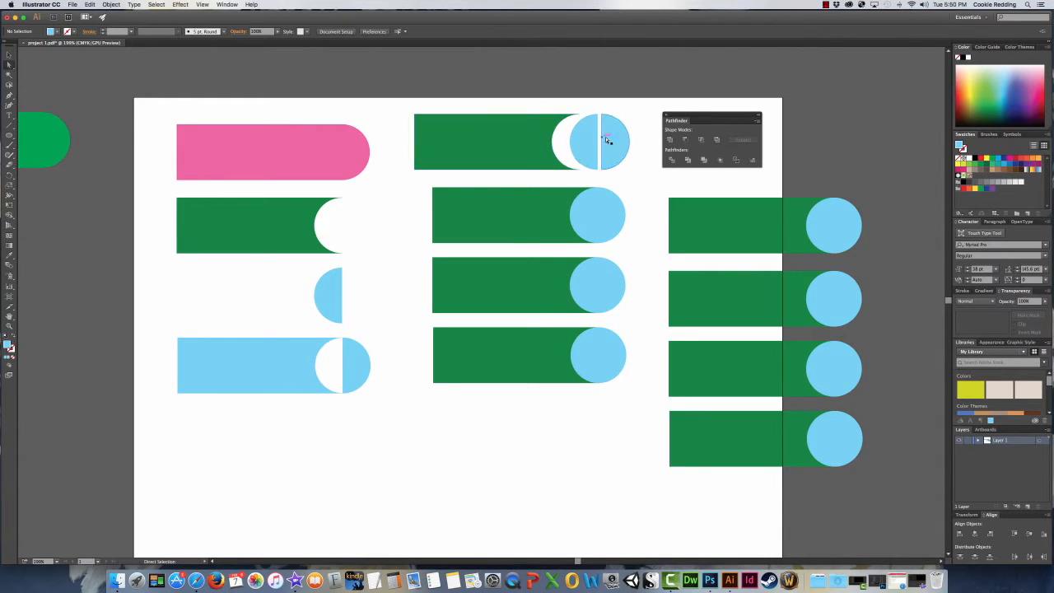
# Apply Trim to the second column's second rectangle and circle pair, and Merge to its third pair
pyautogui.click(9, 56)
pyautogui.click(534, 209)
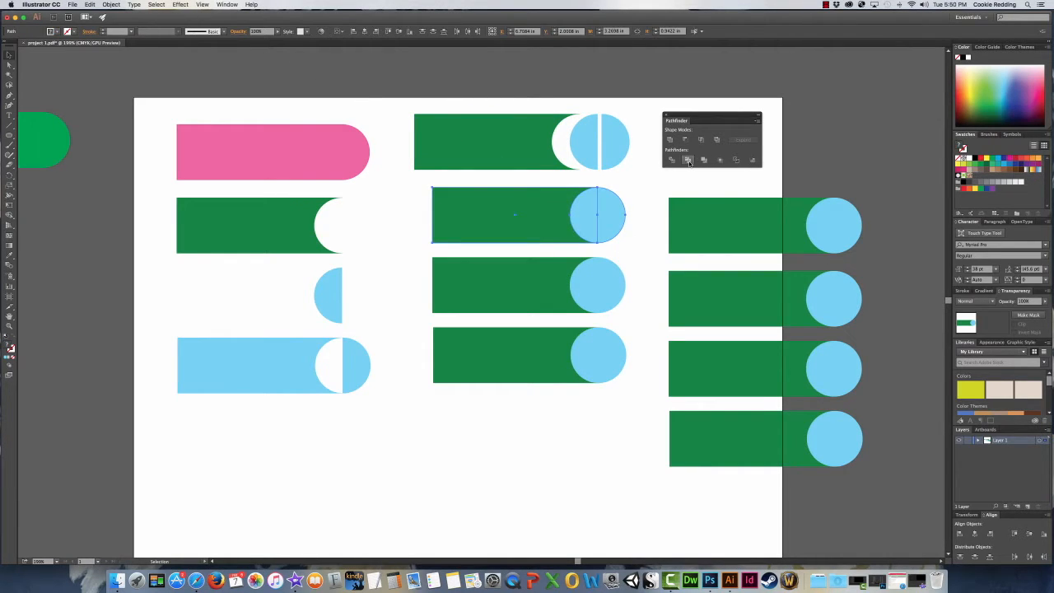
pyautogui.click(689, 160)
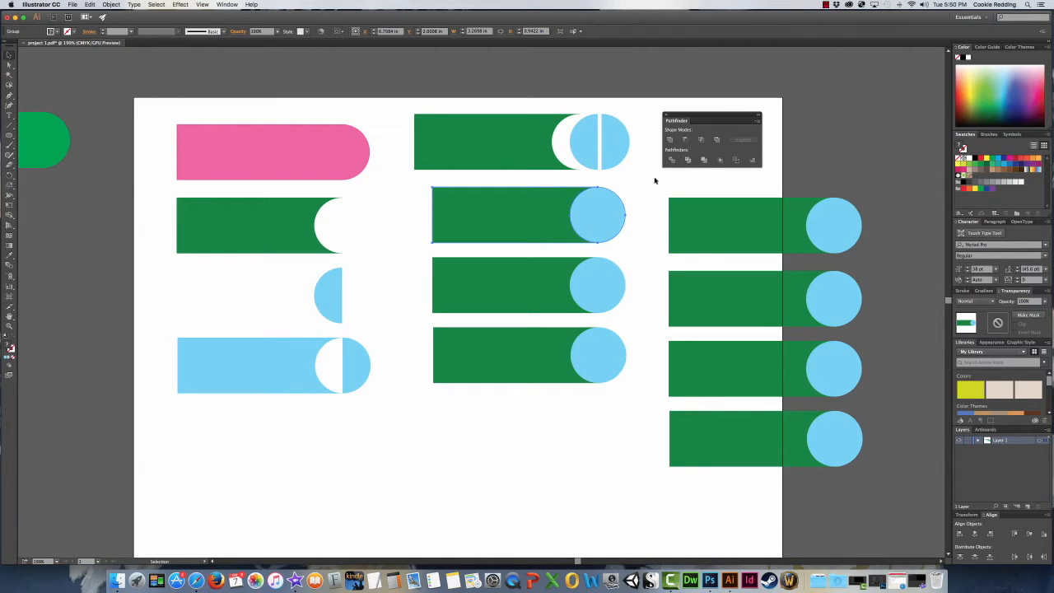
pyautogui.click(590, 303)
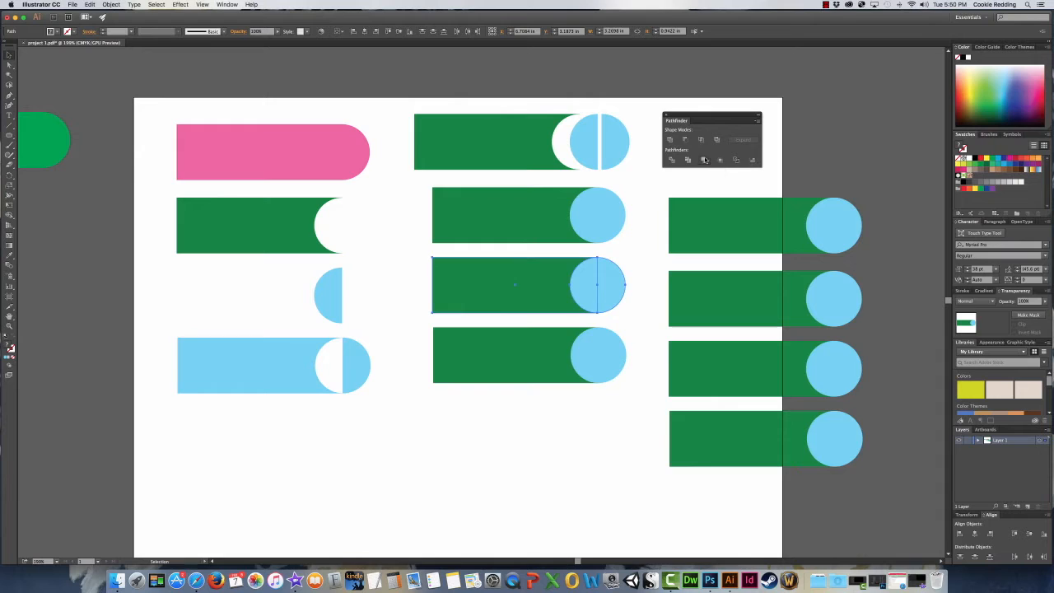
pyautogui.click(704, 160)
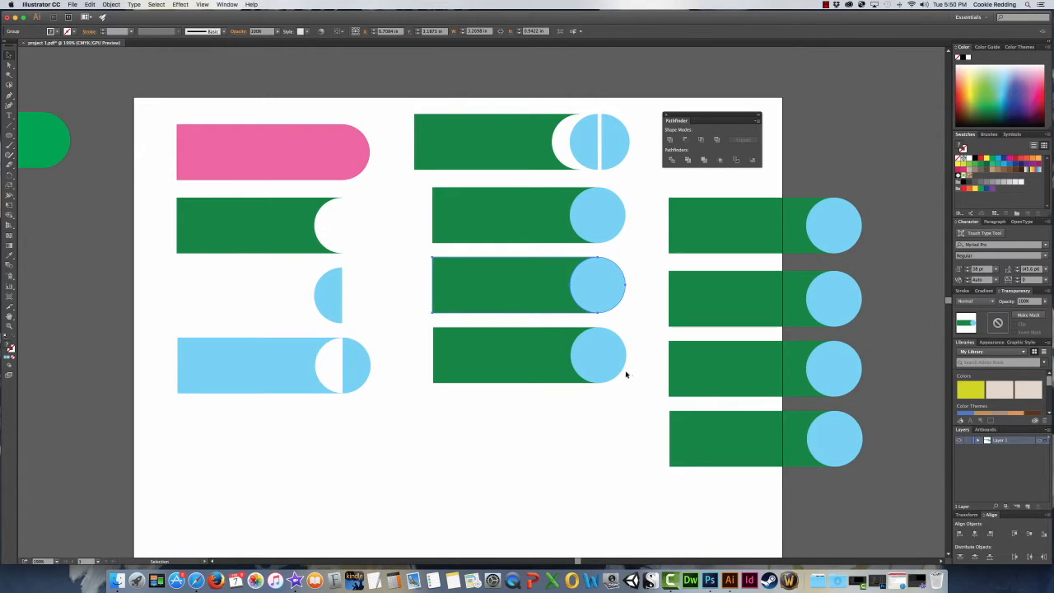
# Crop the second column's fourth rectangle and circle pair with the Pathfinder Crop operation
pyautogui.click(573, 379)
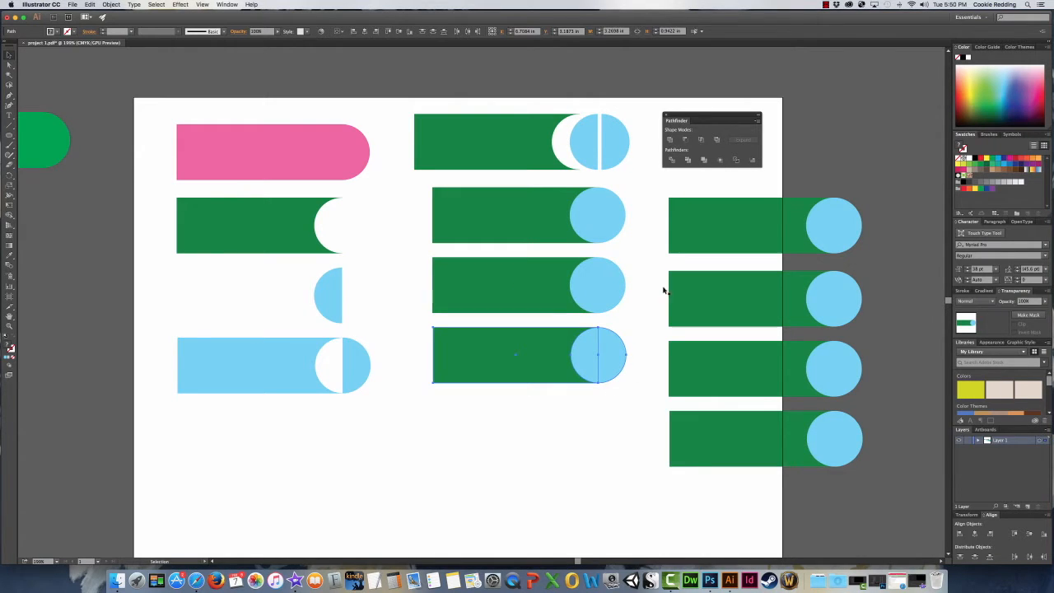
pyautogui.click(719, 160)
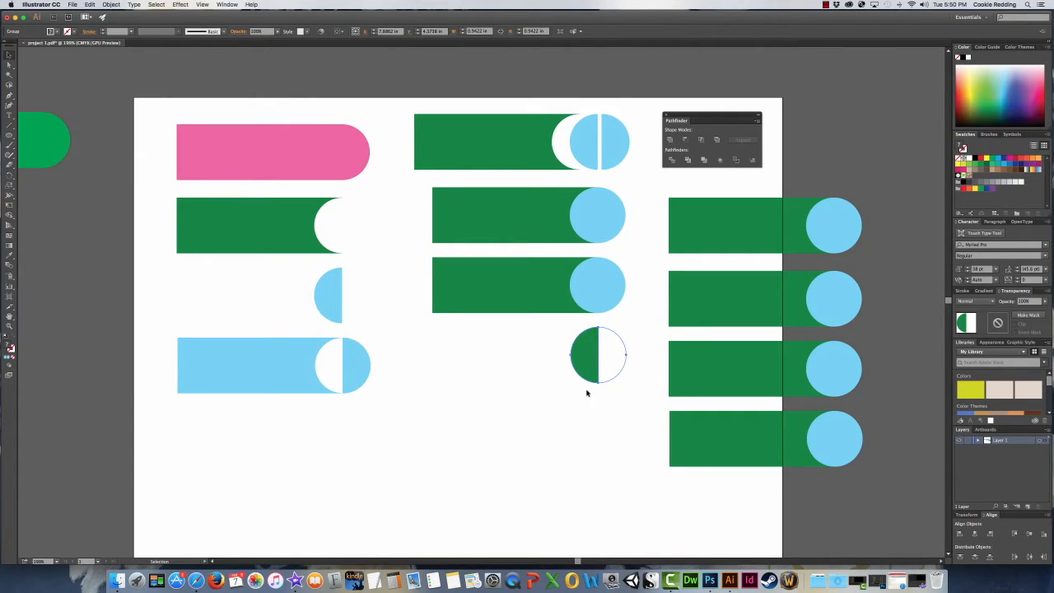
pyautogui.click(614, 434)
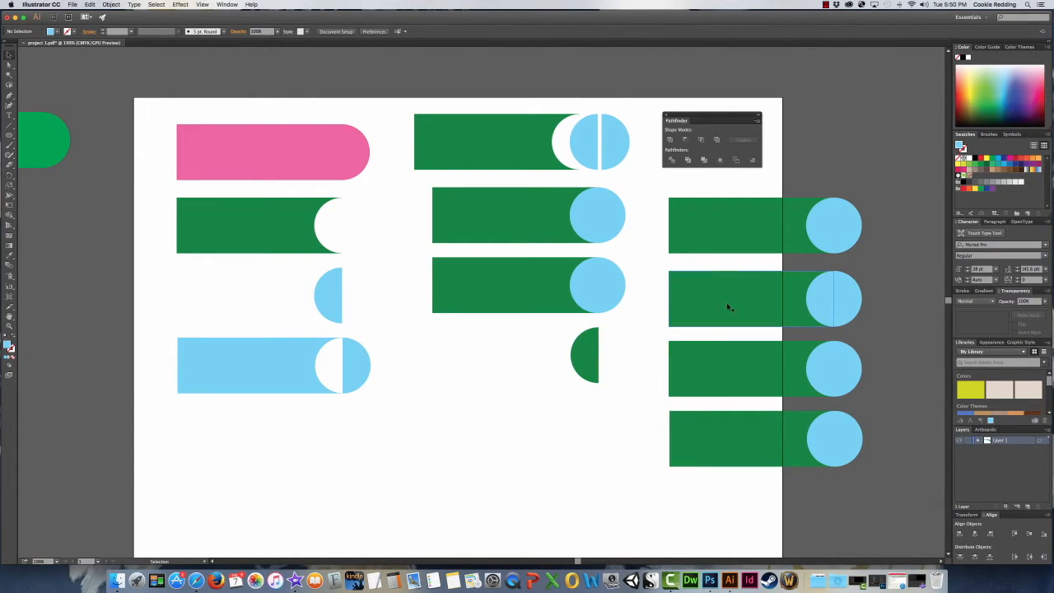
# Convert the third column's top rectangle and circle pair with Outline and give it a red 5 pt stroke
pyautogui.click(744, 212)
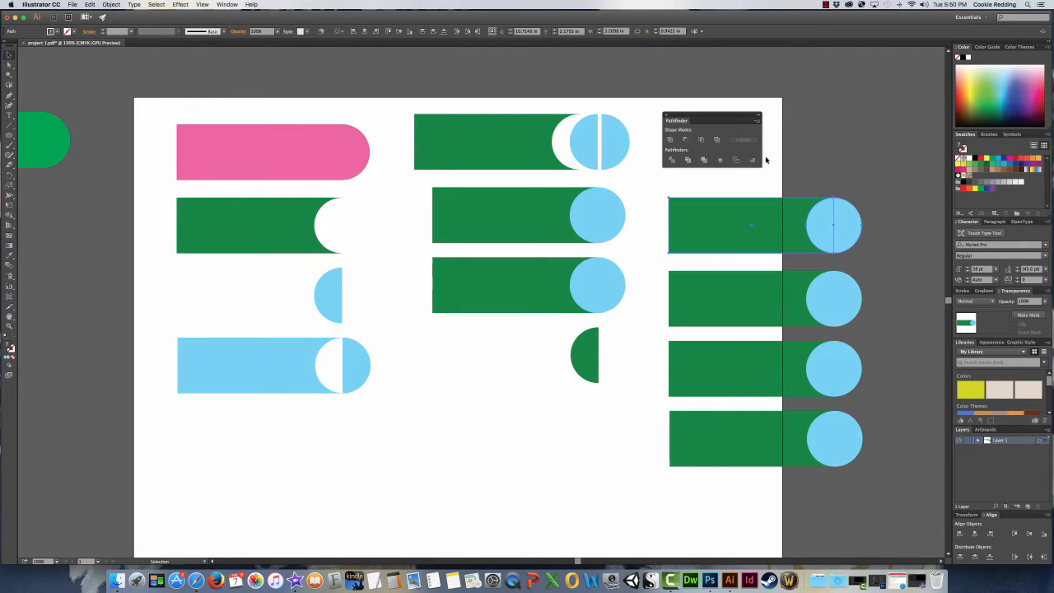
pyautogui.click(736, 161)
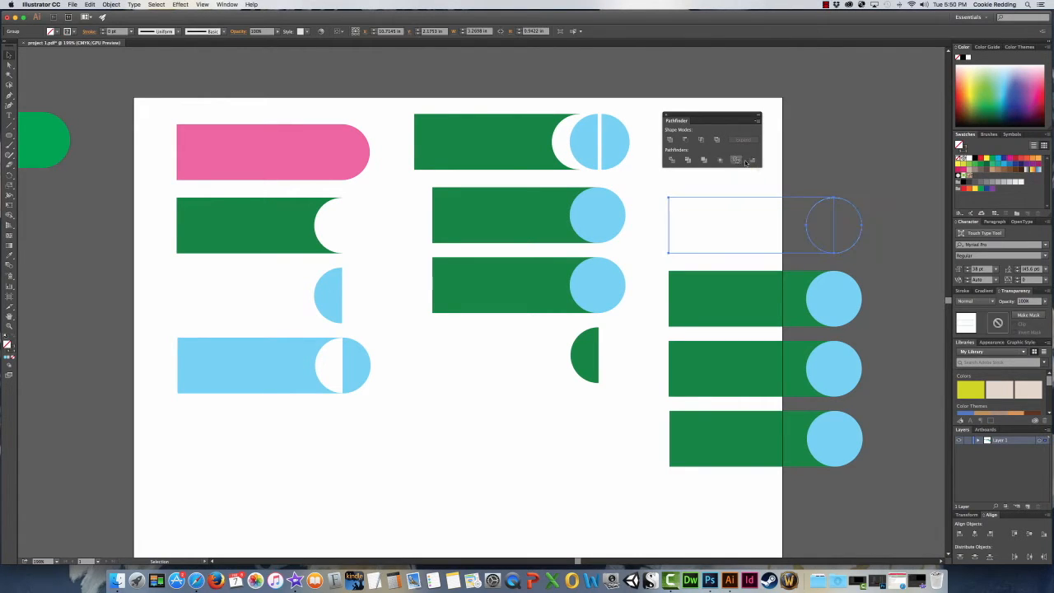
pyautogui.click(980, 158)
pyautogui.click(962, 291)
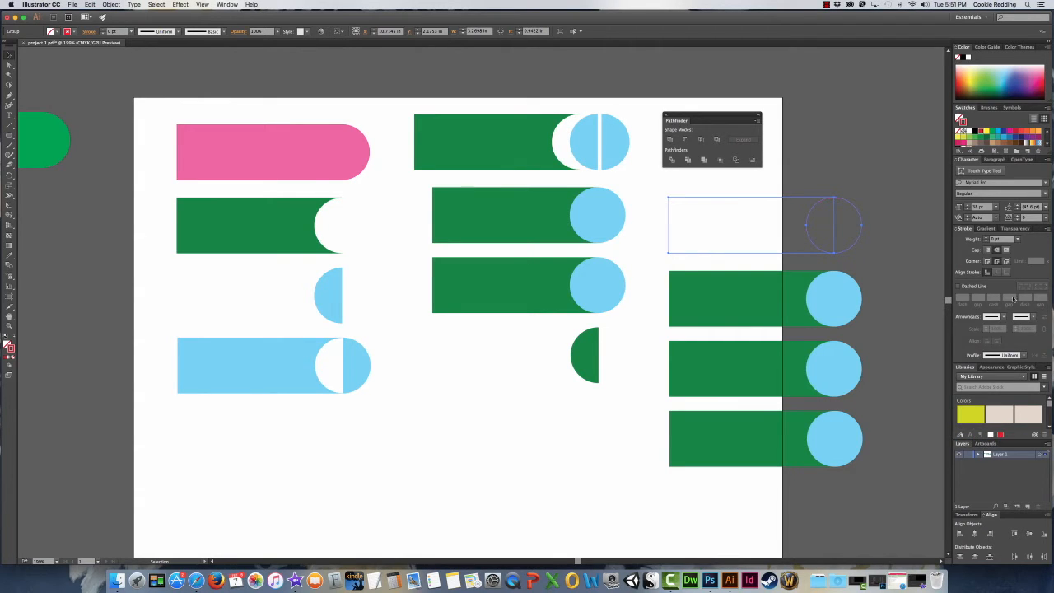
pyautogui.click(1019, 238)
pyautogui.click(1025, 294)
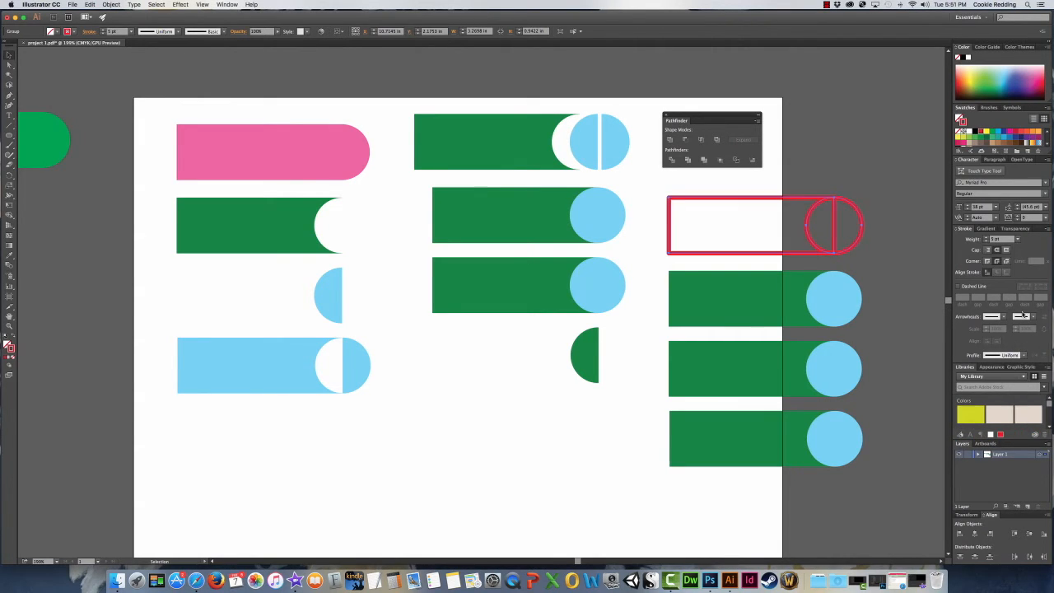
pyautogui.click(906, 323)
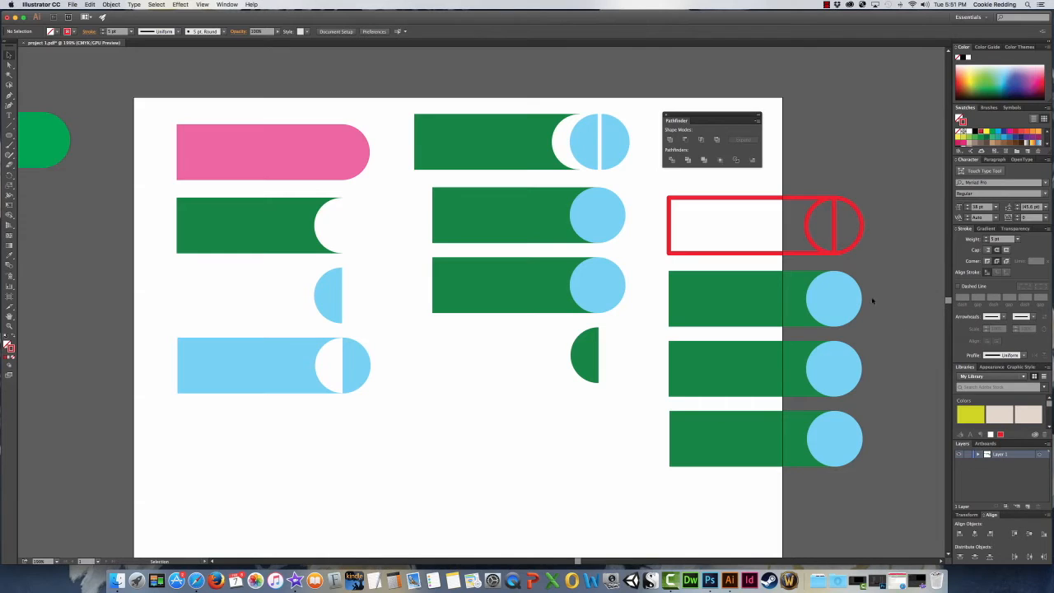
# Subtract the rectangle from the circle in the third column's second pair using Minus Back
pyautogui.click(788, 297)
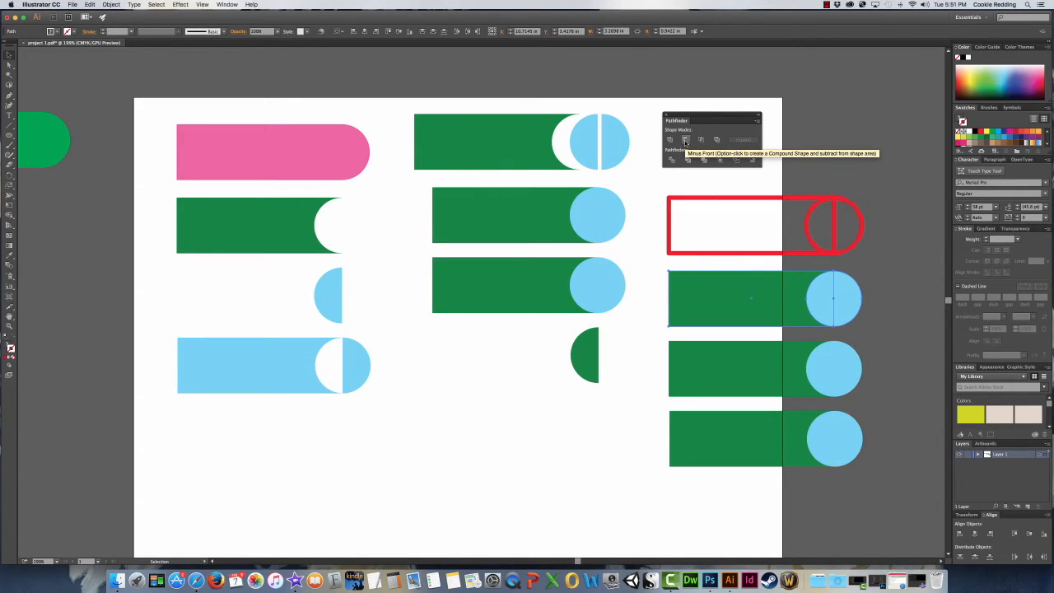
pyautogui.click(753, 161)
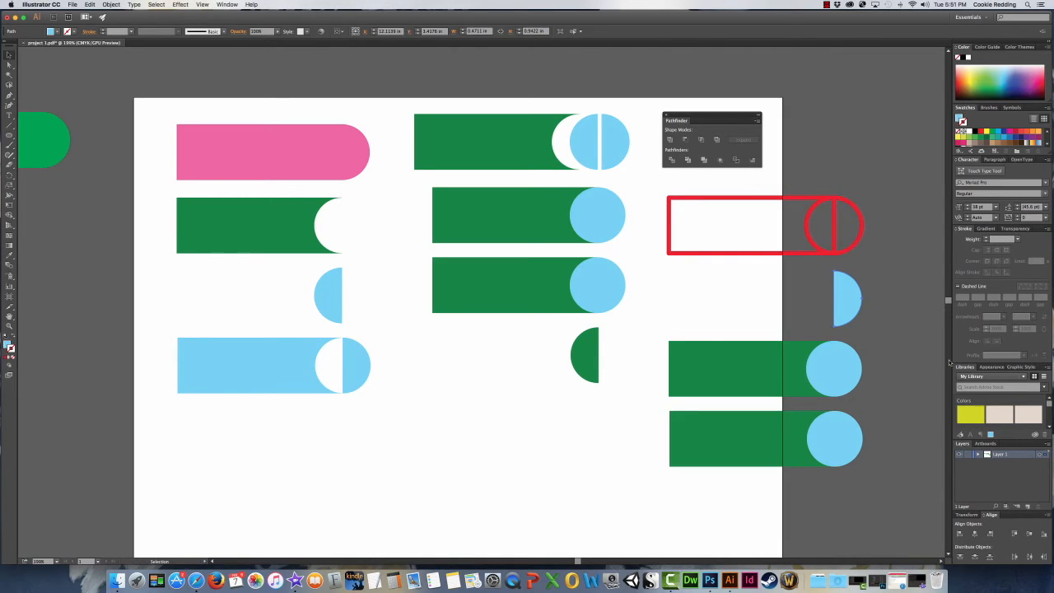
pyautogui.click(907, 401)
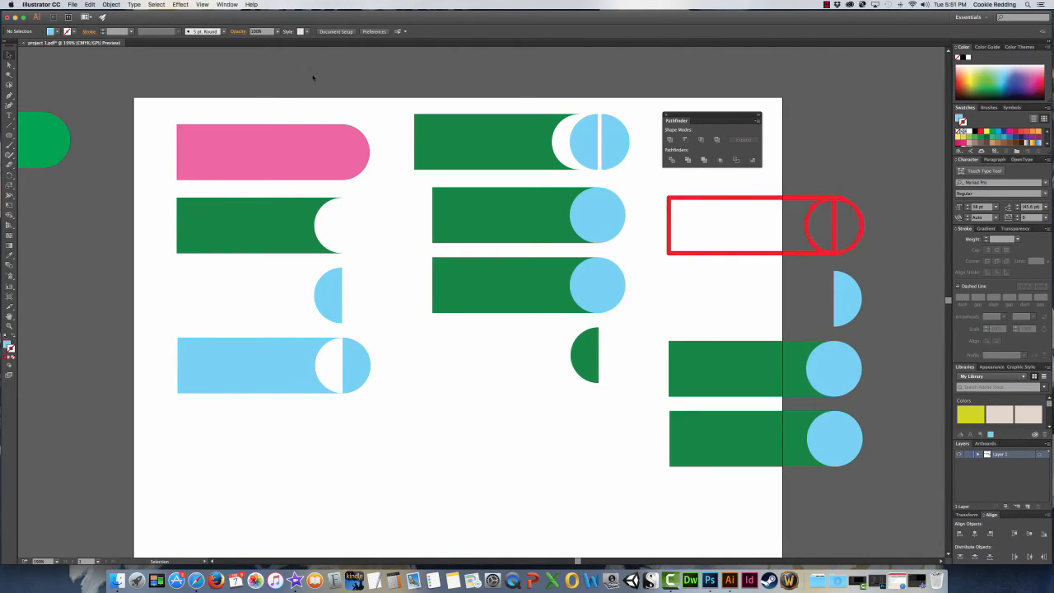